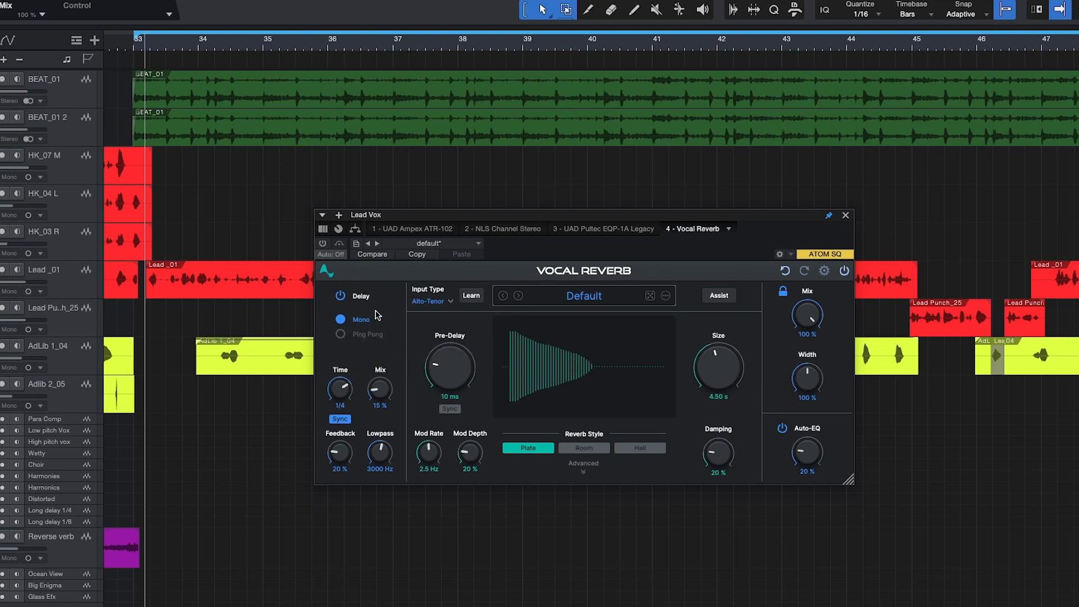
Step: Try the Ping Pong delay mode, return it to Mono, and view the available input types without changing the selection
left_click(341, 332)
left_click(341, 320)
left_click(451, 303)
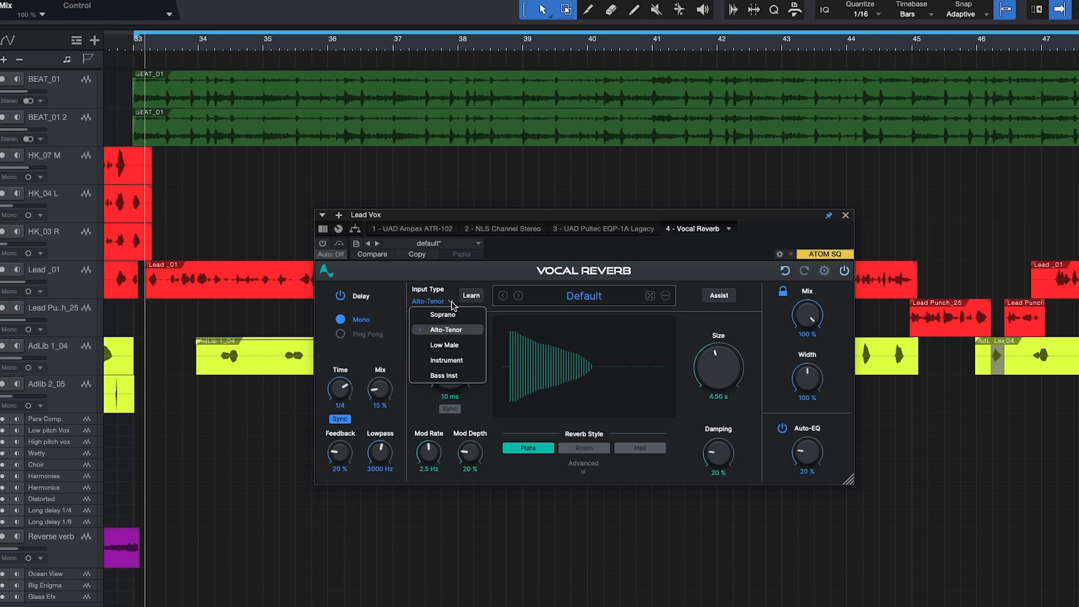
left_click(450, 288)
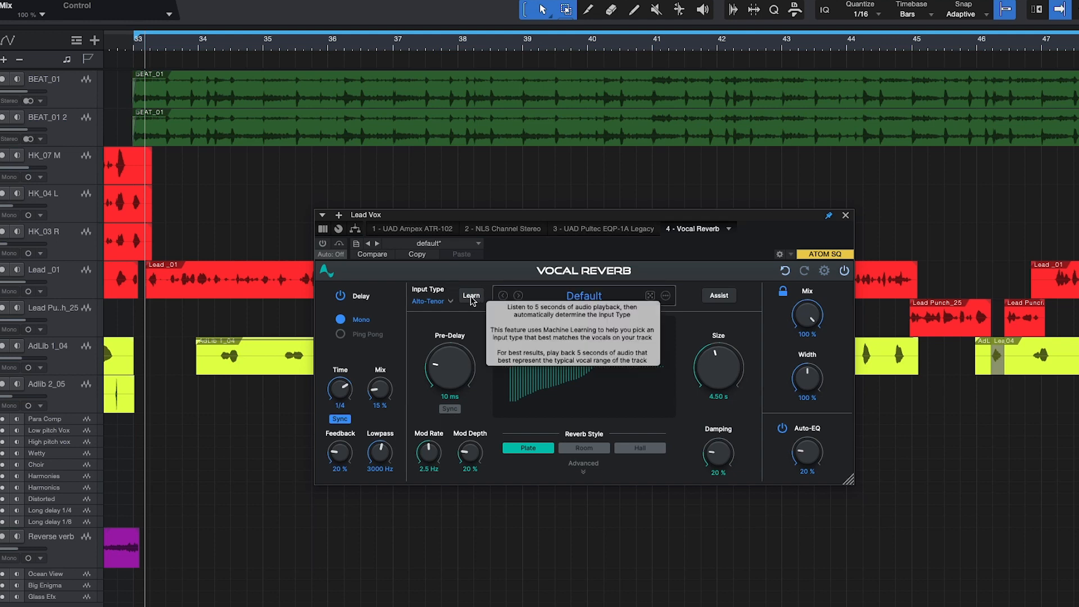
Step: Examine the Vocal Reverb preset list and close it without loading a preset
left_click_drag(448, 358, 450, 362)
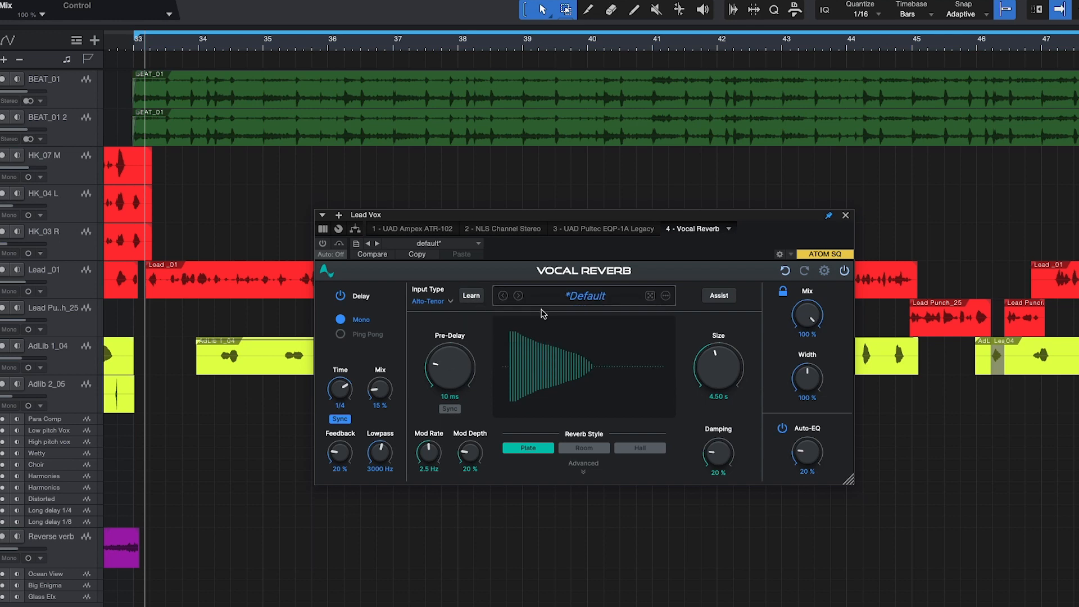
left_click(573, 297)
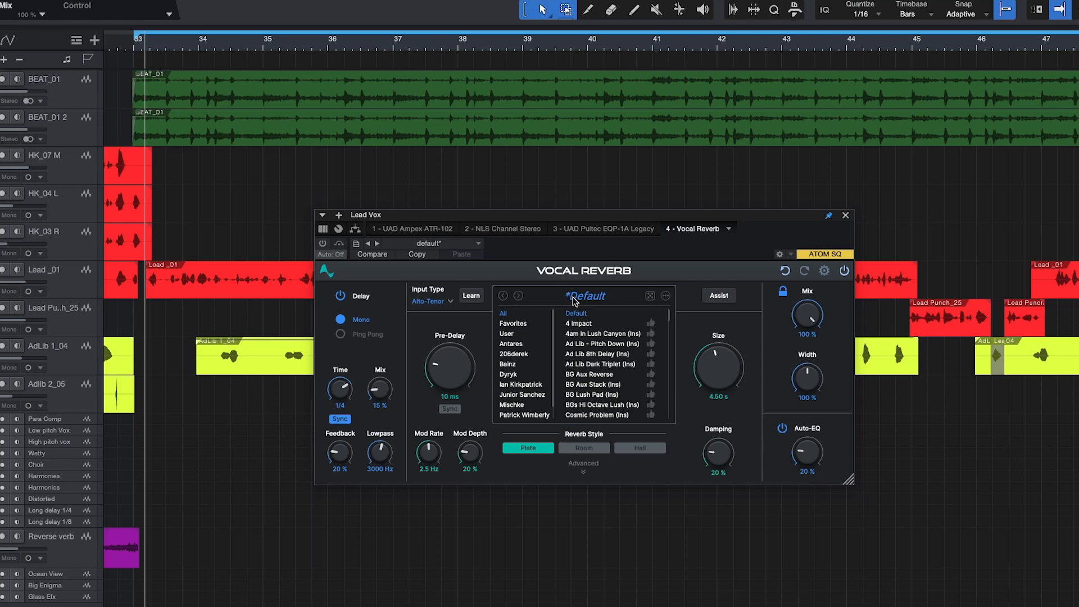
left_click(573, 297)
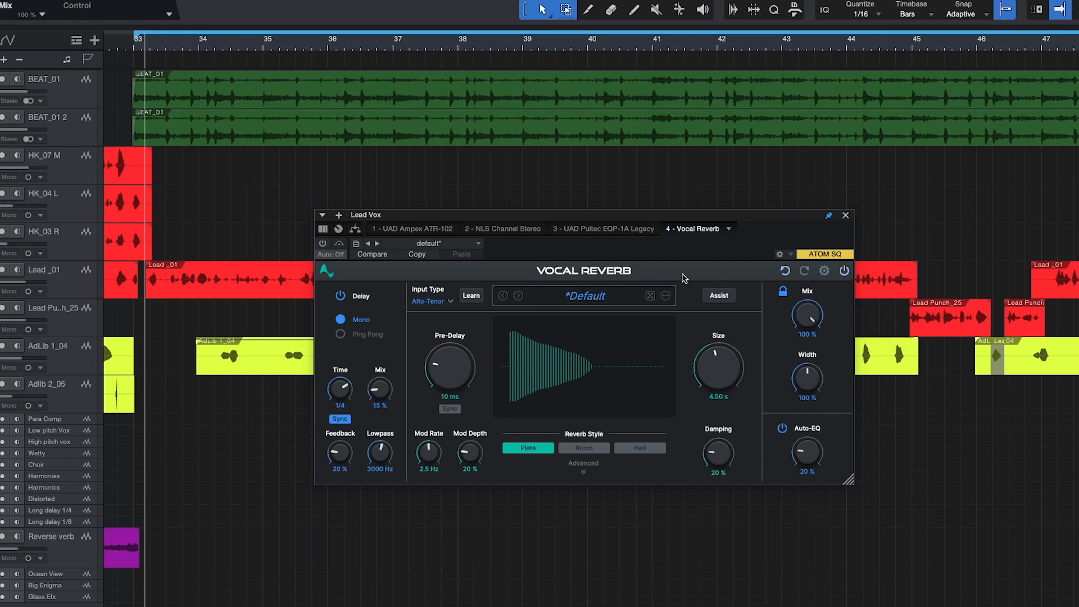
Step: Set the Plate reverb's size to 4.53 s and its modulation depth to 26 %
left_click_drag(726, 369, 721, 364)
left_click_drag(466, 458, 464, 456)
Step: Compare the Room and Hall reverb styles with their parameters, and return to the Plate style
left_click(584, 448)
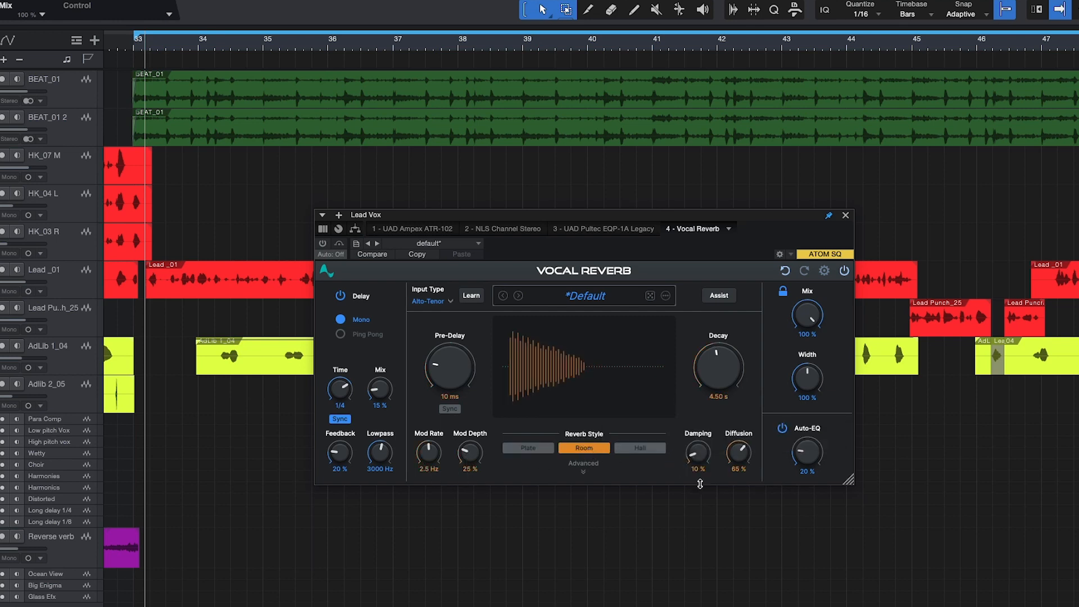
left_click(646, 448)
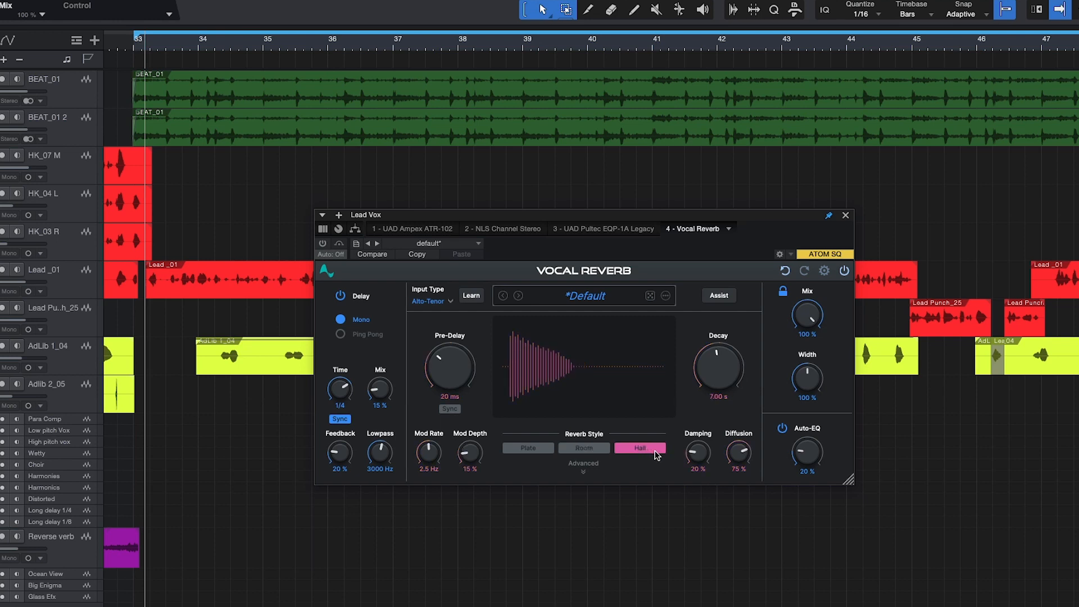
left_click(532, 444)
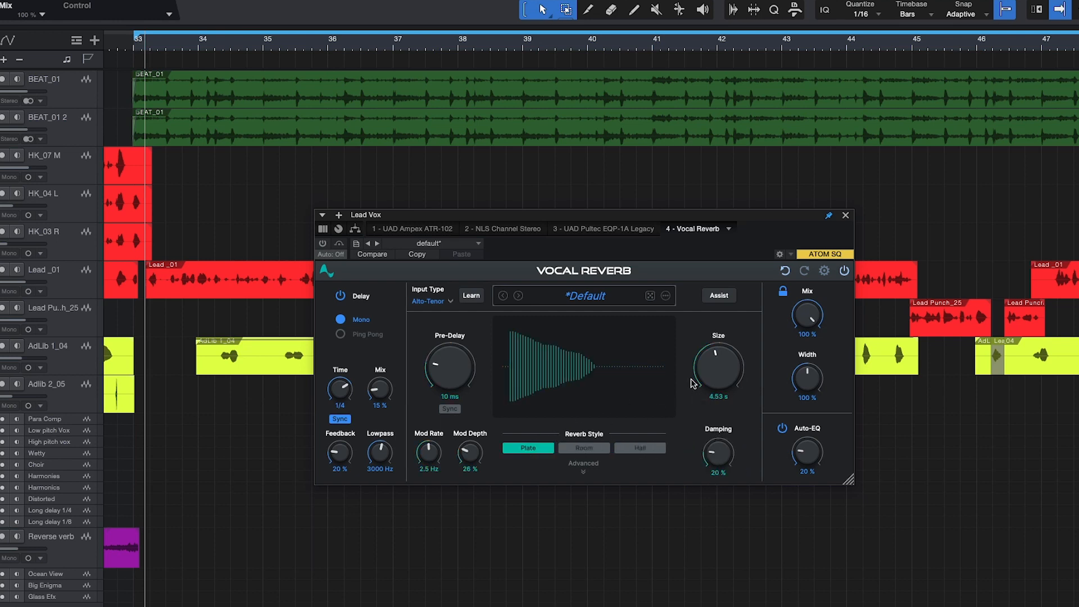
left_click(593, 449)
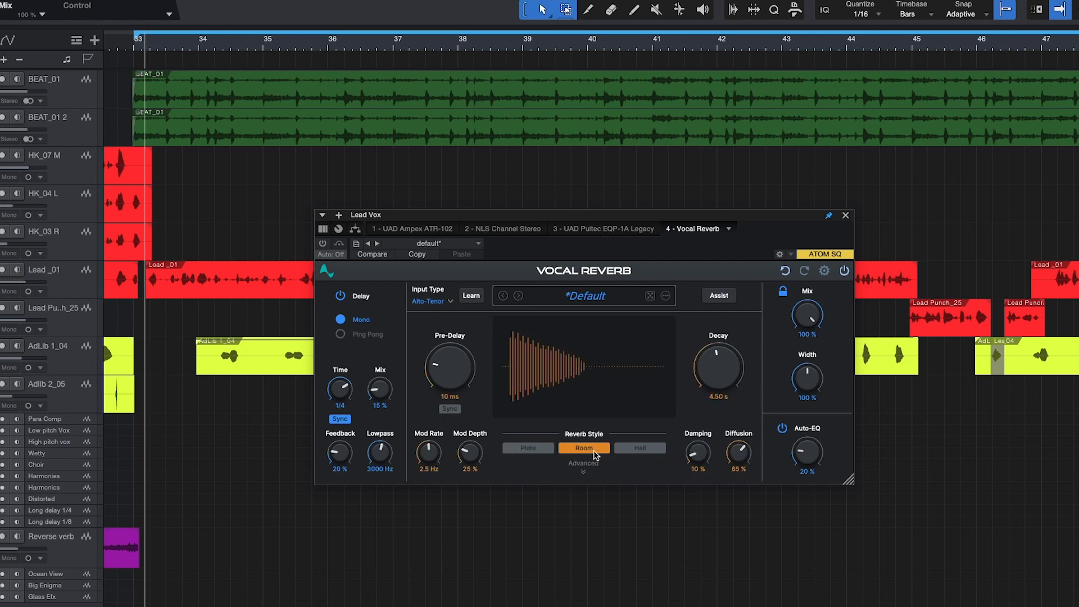
left_click(648, 446)
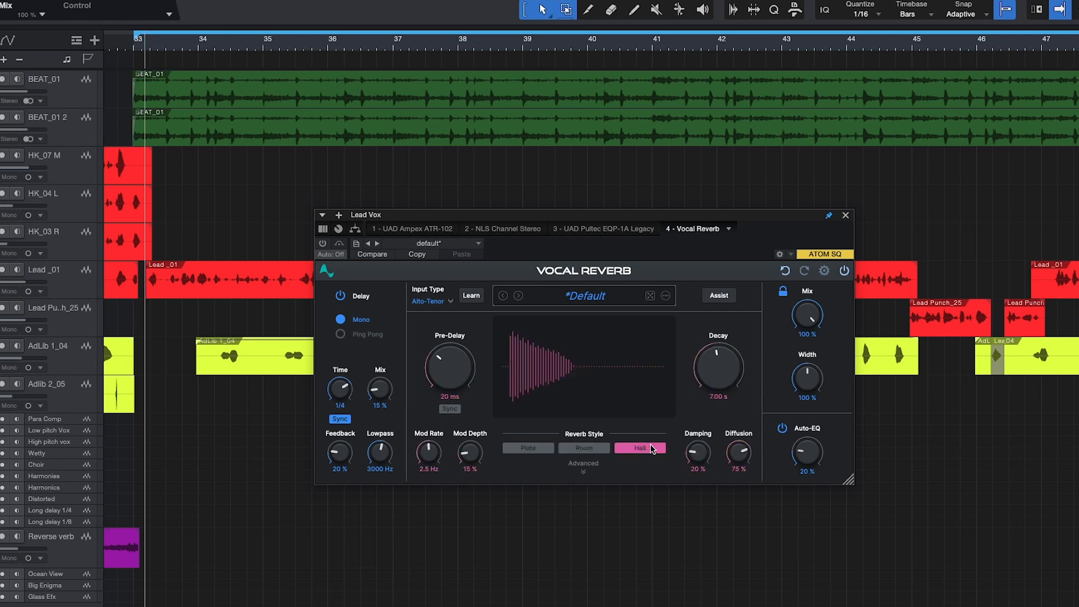
left_click(534, 449)
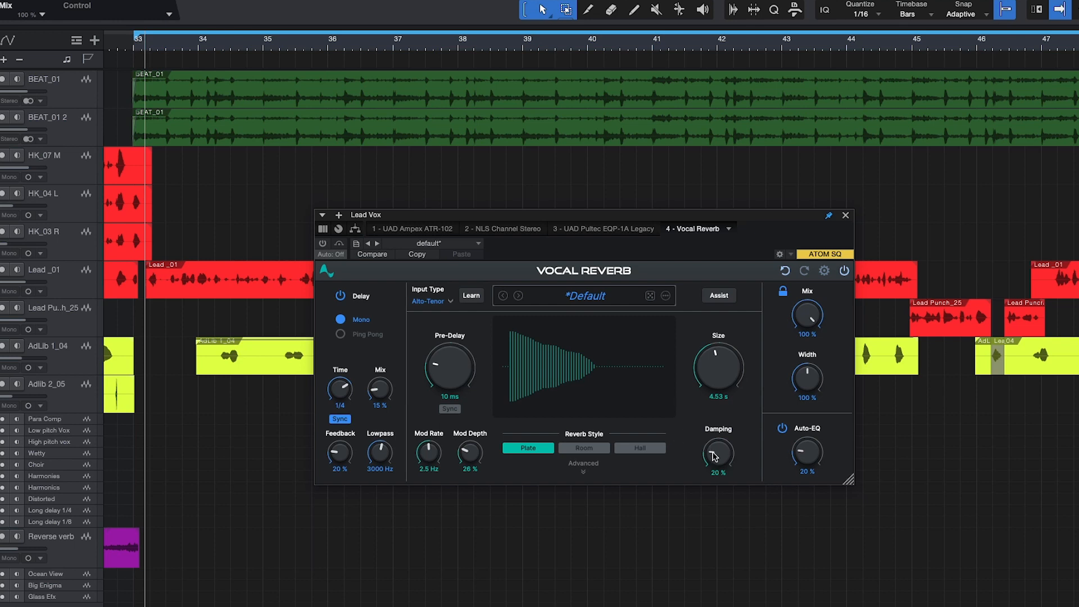
Step: Set the overall reverb mix to 0 % and turn off the delay section
left_click_drag(807, 315, 813, 301)
mouse_move(809, 456)
left_click_drag(804, 311, 818, 413)
left_click(340, 296)
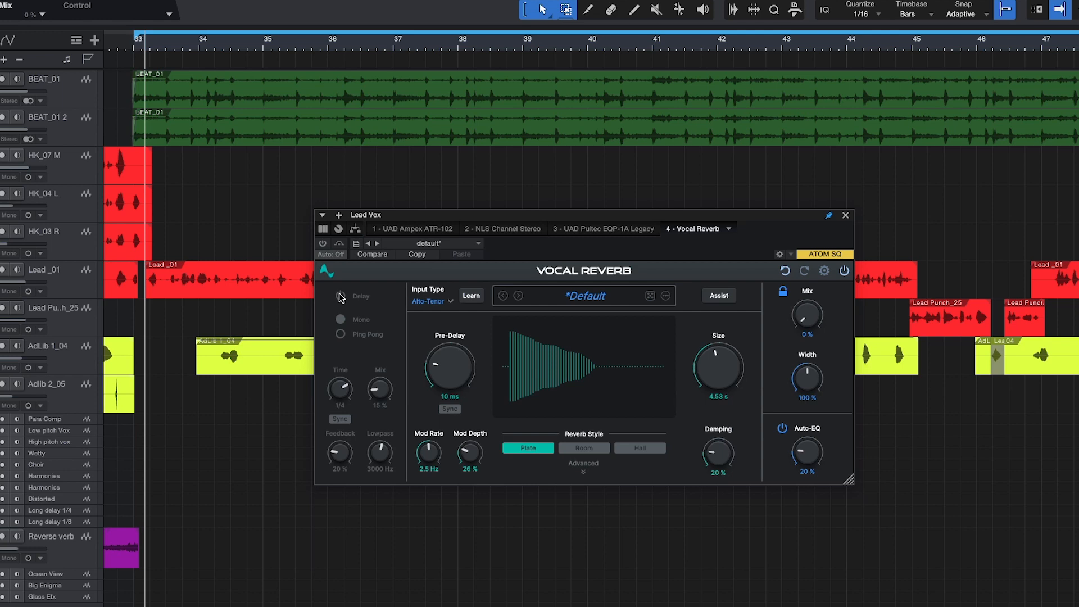
Step: Activate the Vocal Reverb insert and run Learn during playback to determine the vocal's input type
left_click(322, 244)
key("space")
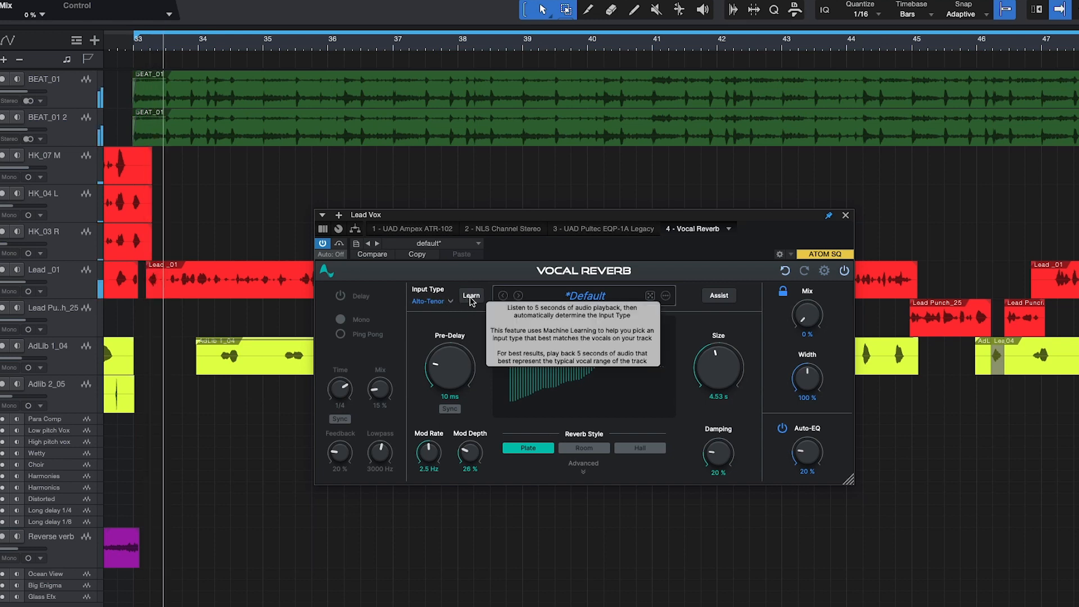
left_click(471, 296)
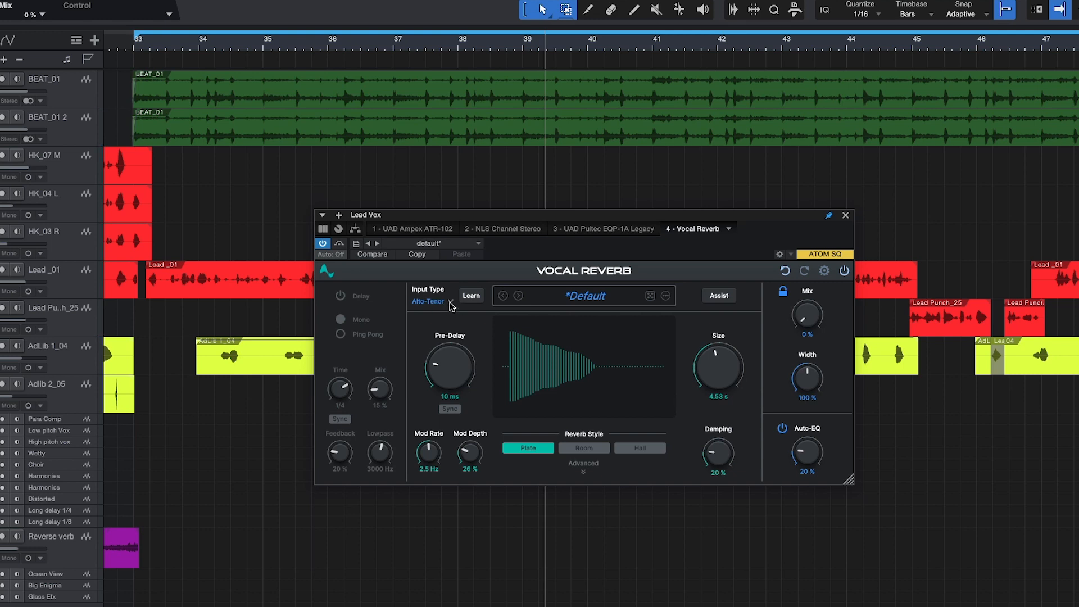
Step: Run Reverb Assist on playback from bar 33 with Vintage Plate style, Medium size, Natural tone and the Gritty template, and apply its recommendation
key("KP_0")
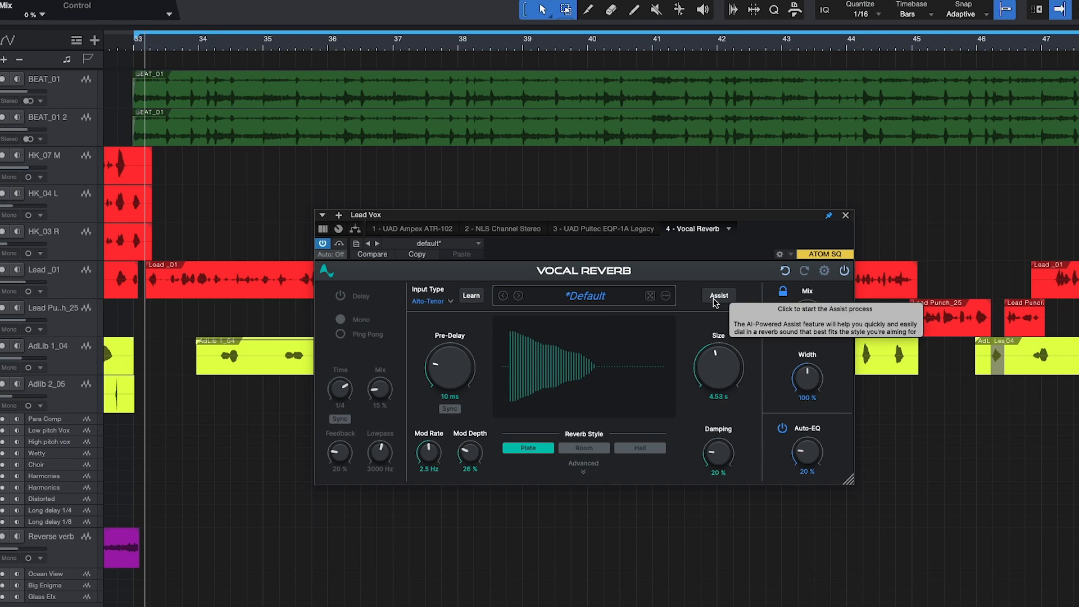
key("space")
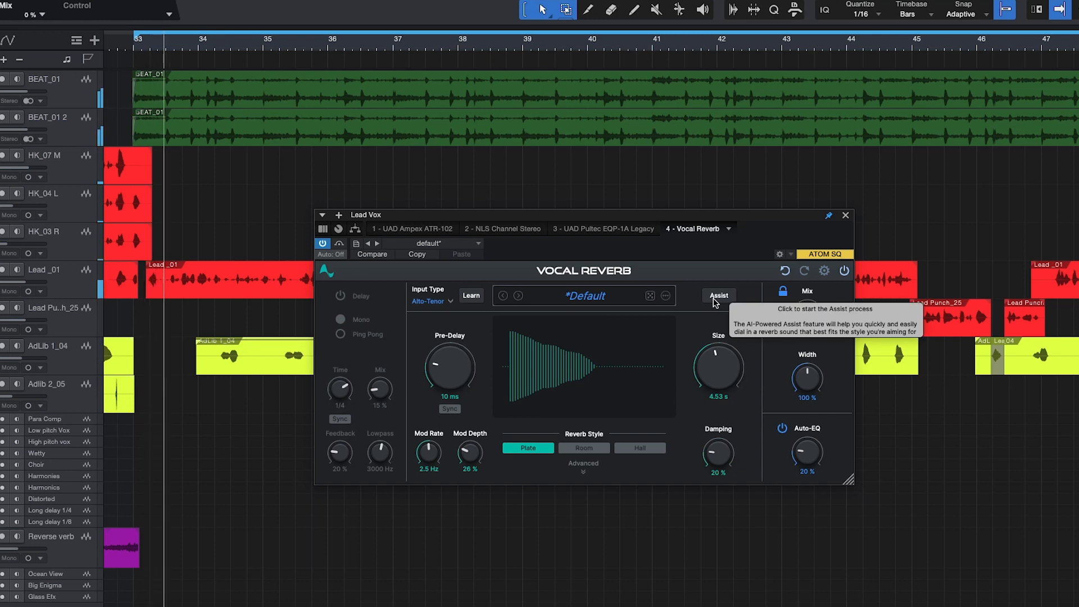
left_click(711, 297)
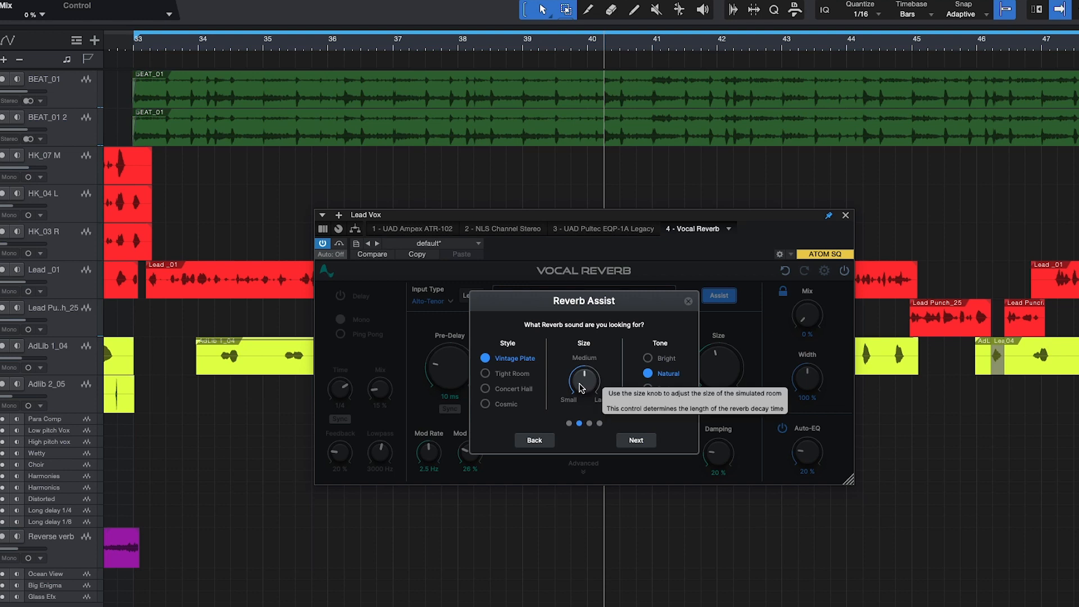
left_click(640, 440)
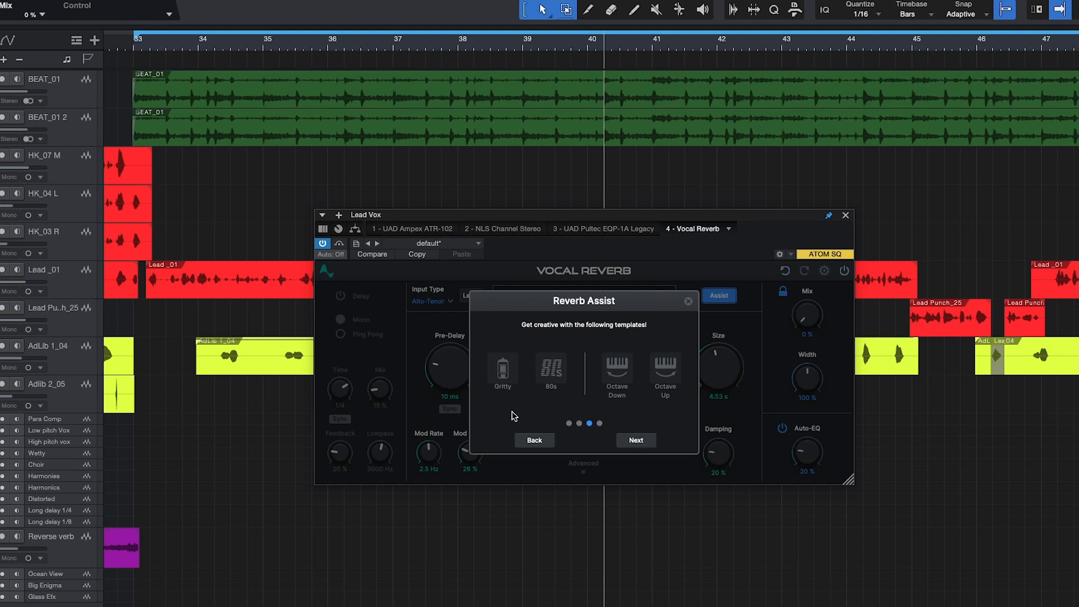
left_click(499, 380)
left_click(637, 441)
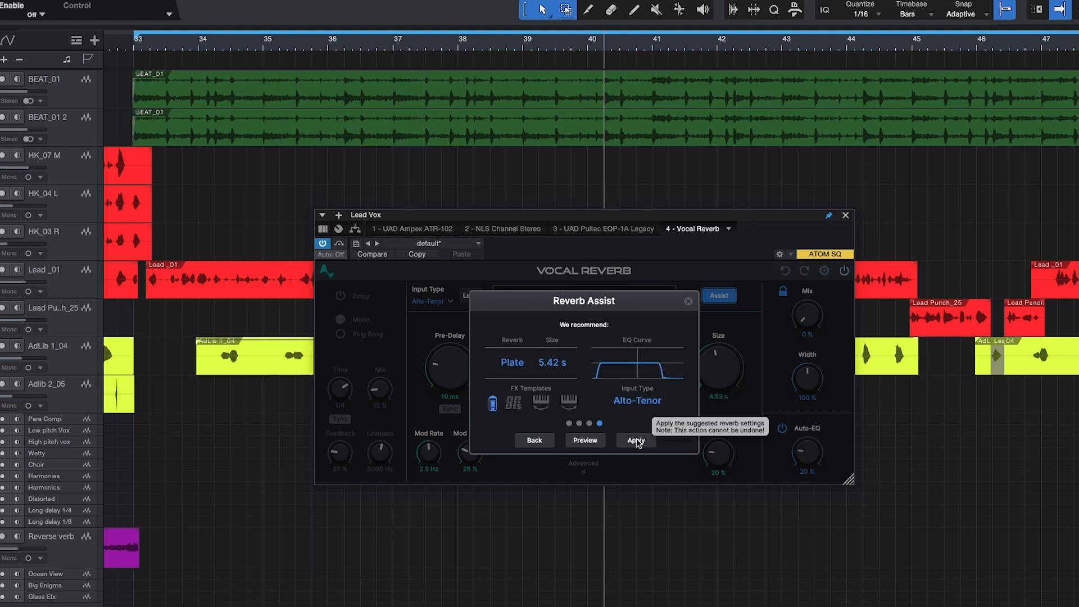
left_click(645, 444)
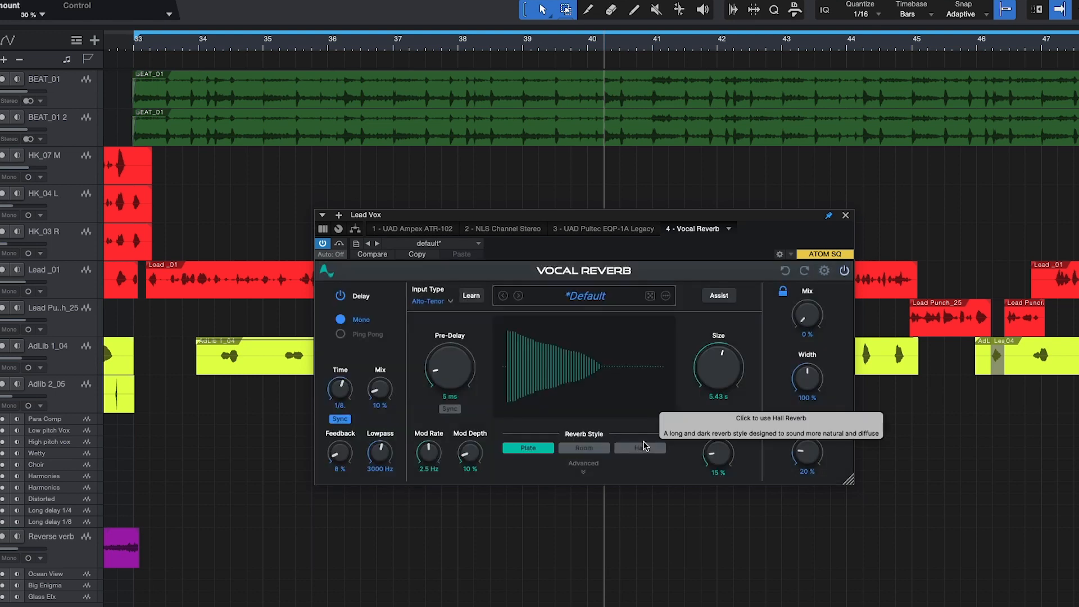
Step: Adjust the overall reverb mix by ear while playing the song, settling on 2 %
mouse_move(809, 318)
left_mouse_down()
mouse_move(801, 260)
mouse_move(803, 338)
left_mouse_up()
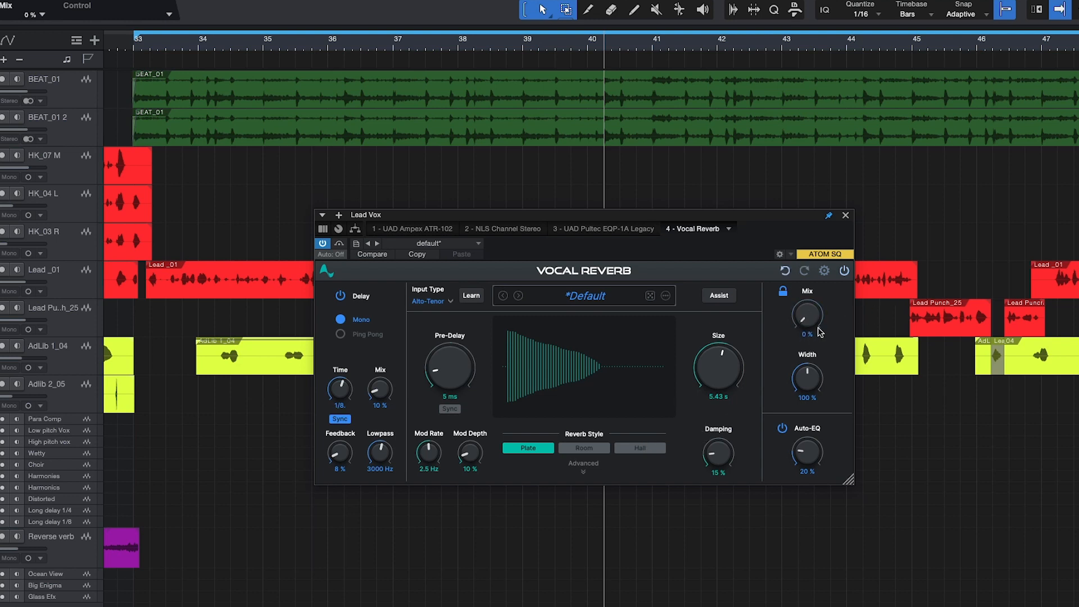
mouse_move(819, 332)
left_mouse_down()
mouse_move(805, 313)
mouse_move(807, 324)
left_mouse_up()
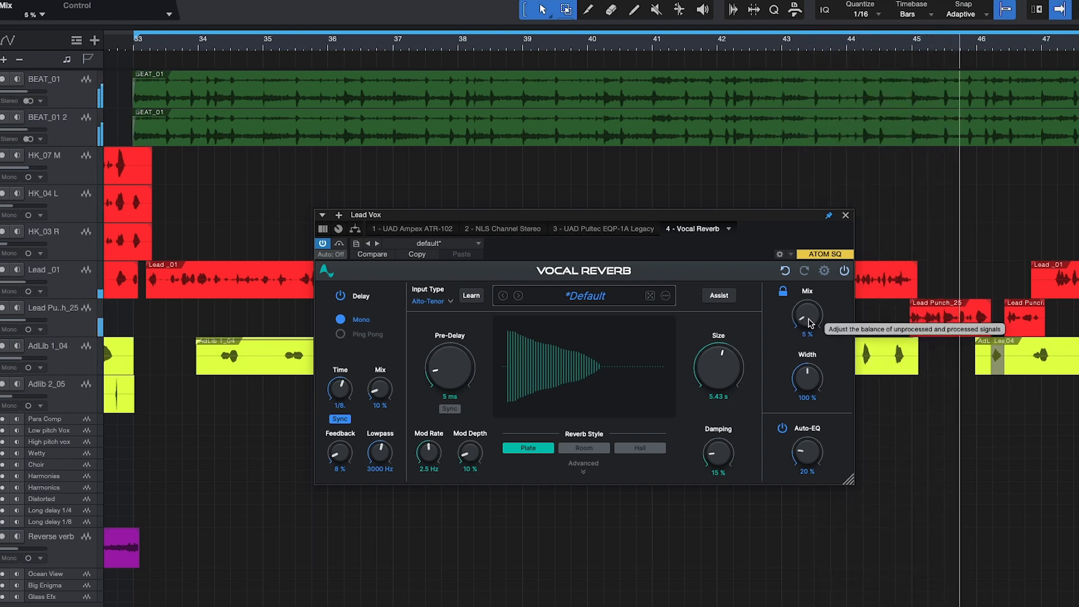
left_click_drag(809, 320, 810, 323)
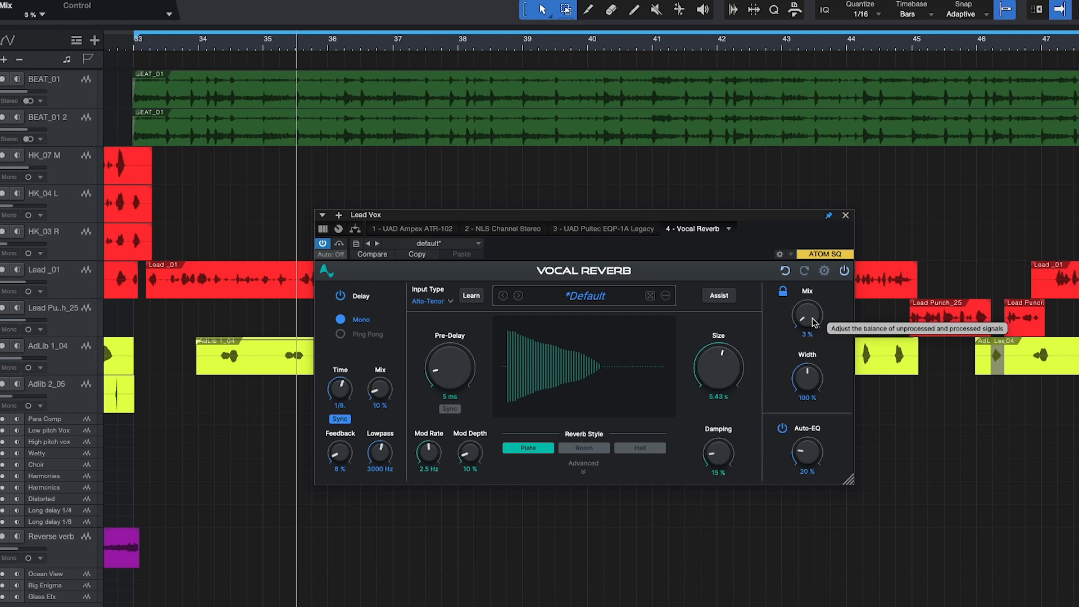
mouse_move(813, 321)
left_mouse_down()
mouse_move(801, 299)
mouse_move(805, 332)
mouse_move(843, 328)
mouse_move(815, 316)
left_mouse_up()
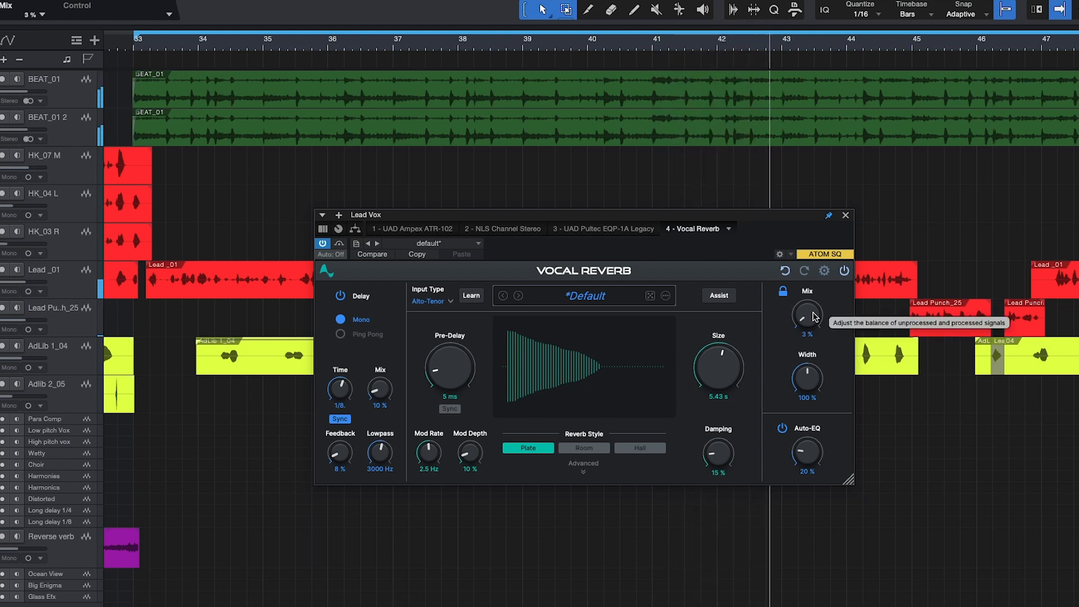
key("space")
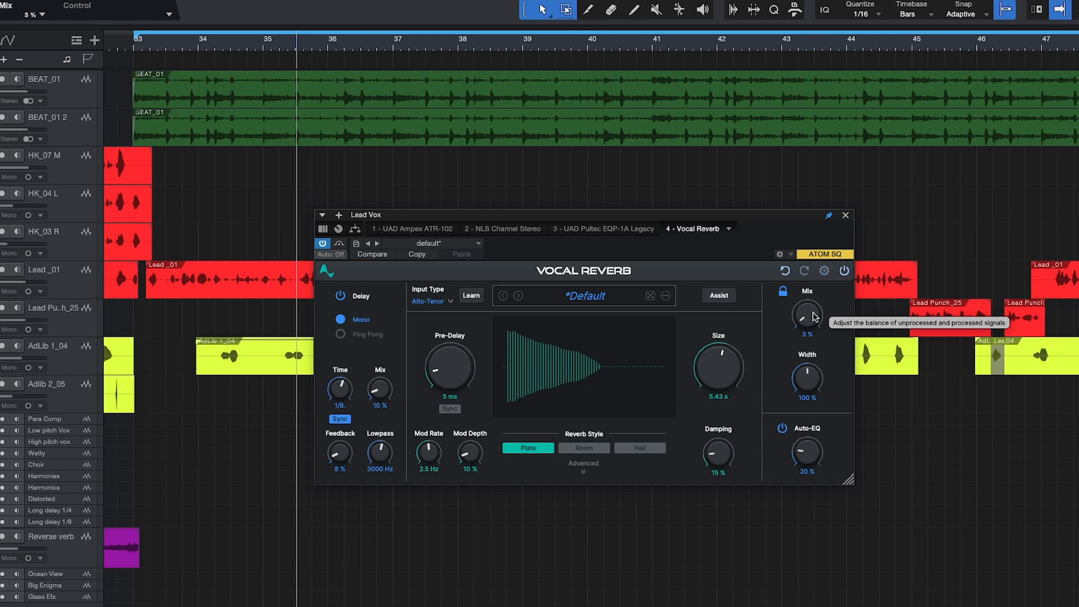
left_click_drag(815, 320, 811, 318)
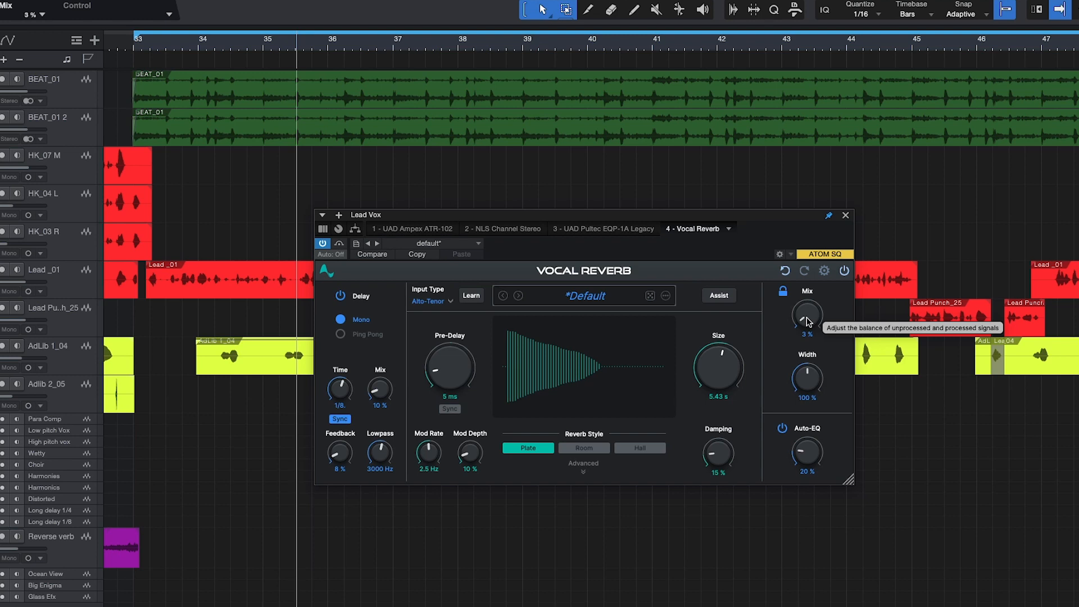
key("space")
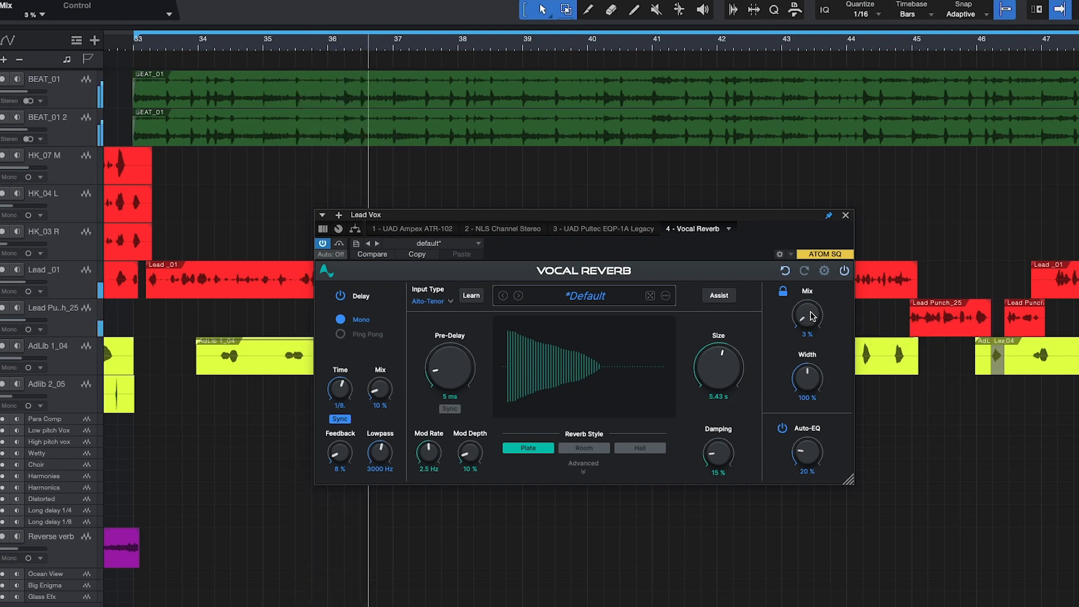
scroll(812, 316, "down", 1)
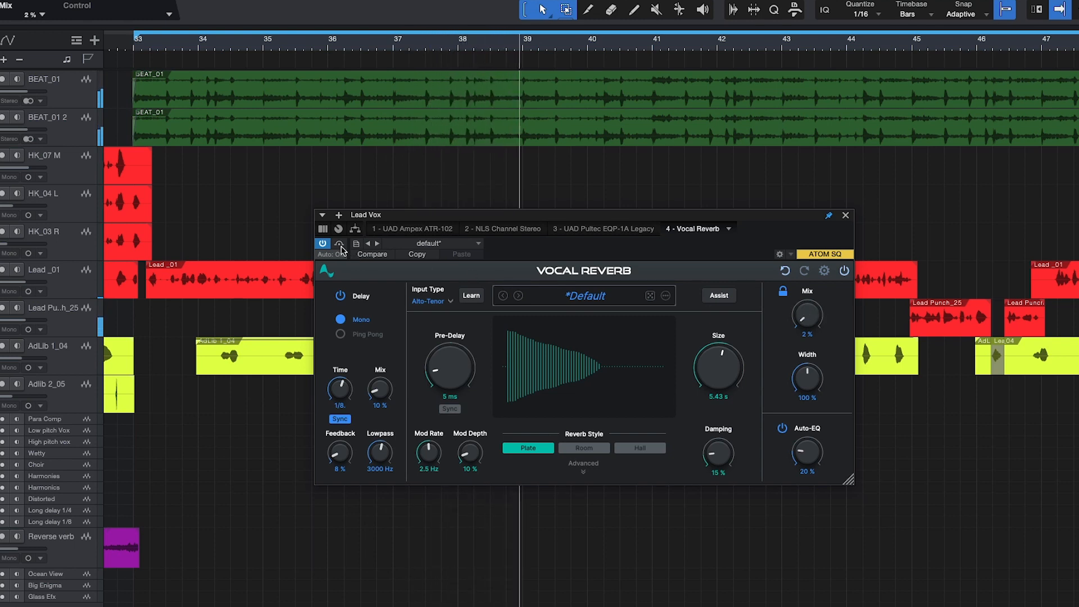
key("space")
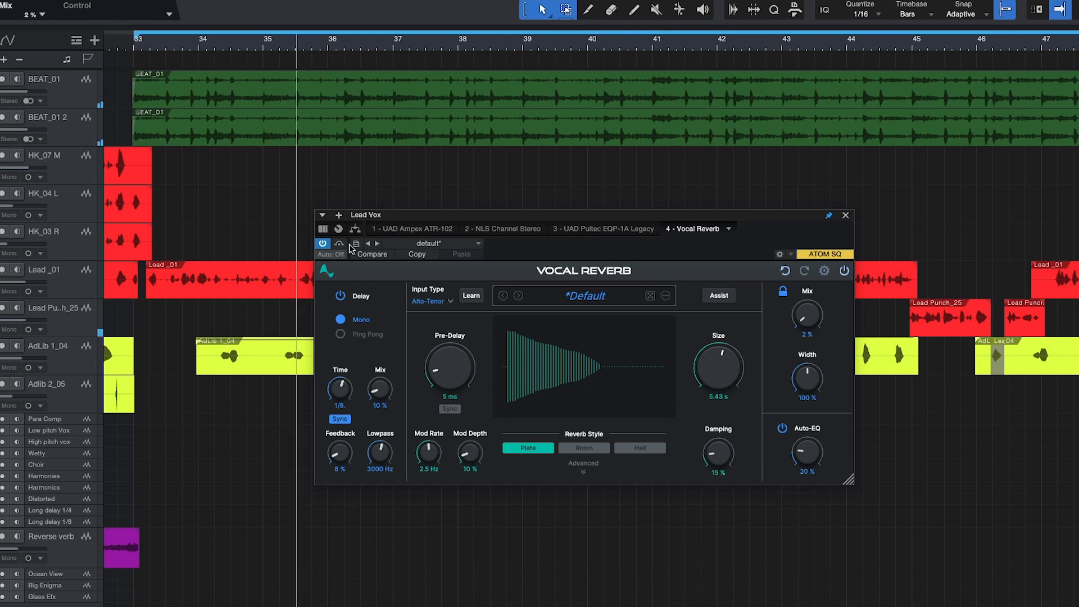
Step: Compare the lead vocal with the reverb bypassed and active during playback, leaving the bypass off
left_click(339, 245)
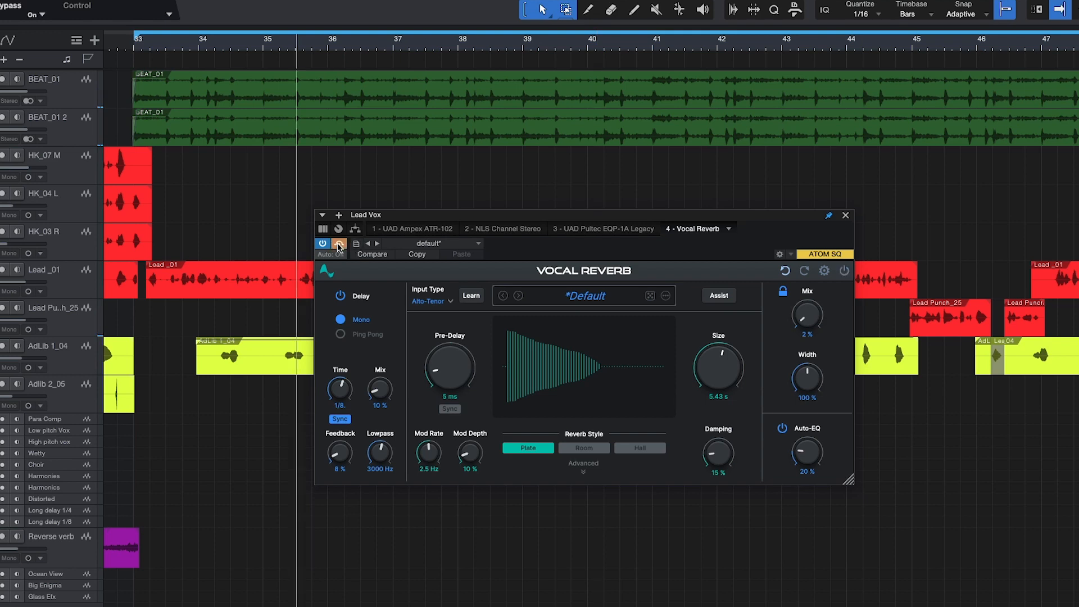
key("space")
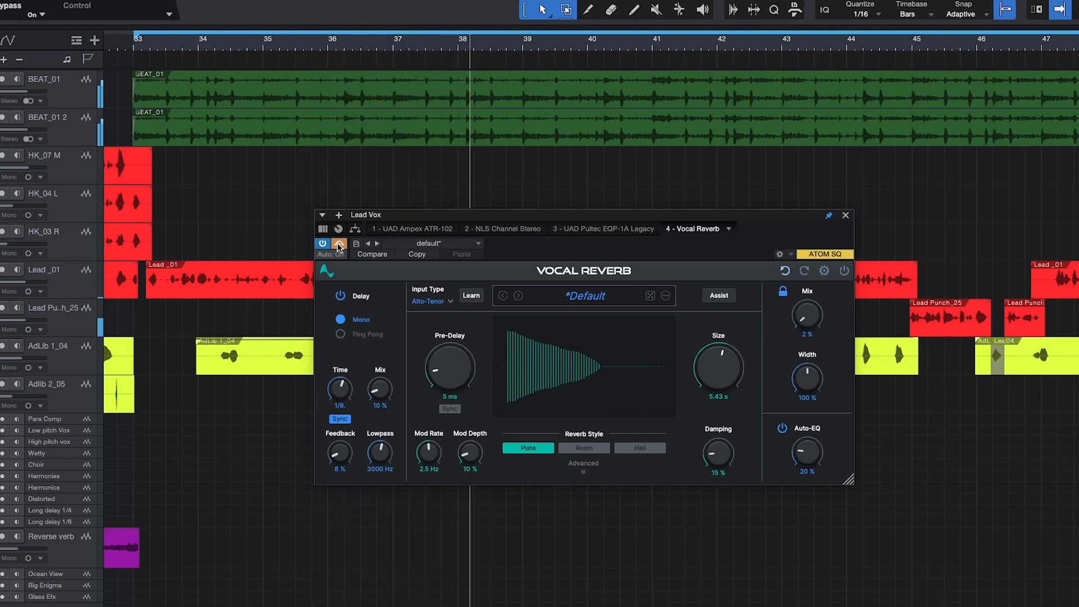
left_click(339, 245)
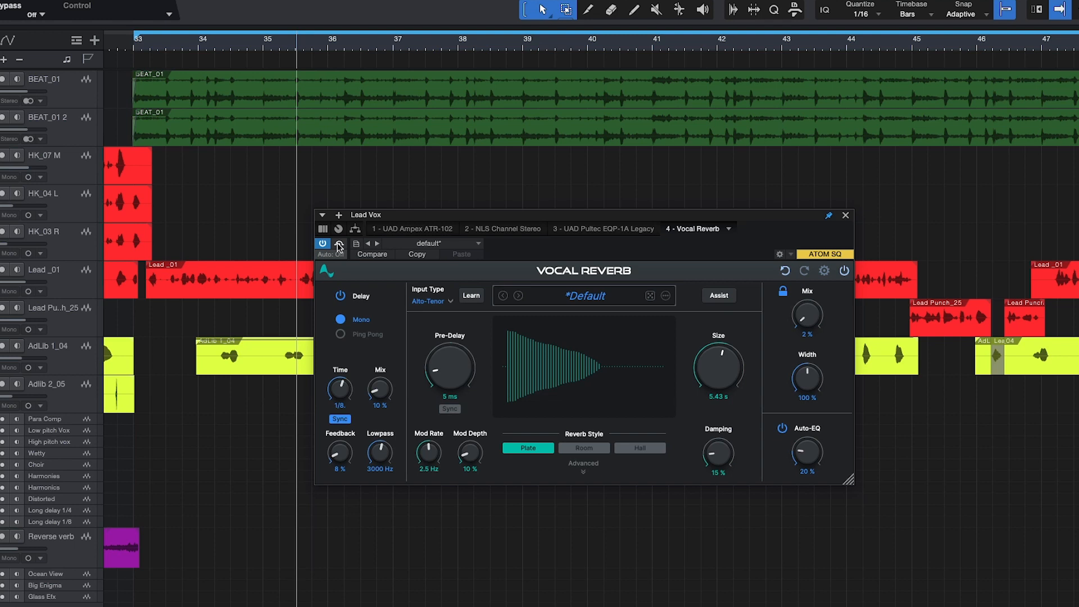
Step: Switch the reverb style to Room and, during playback, set the decay to 4.06 s and the overall mix to 6 %
left_click(584, 448)
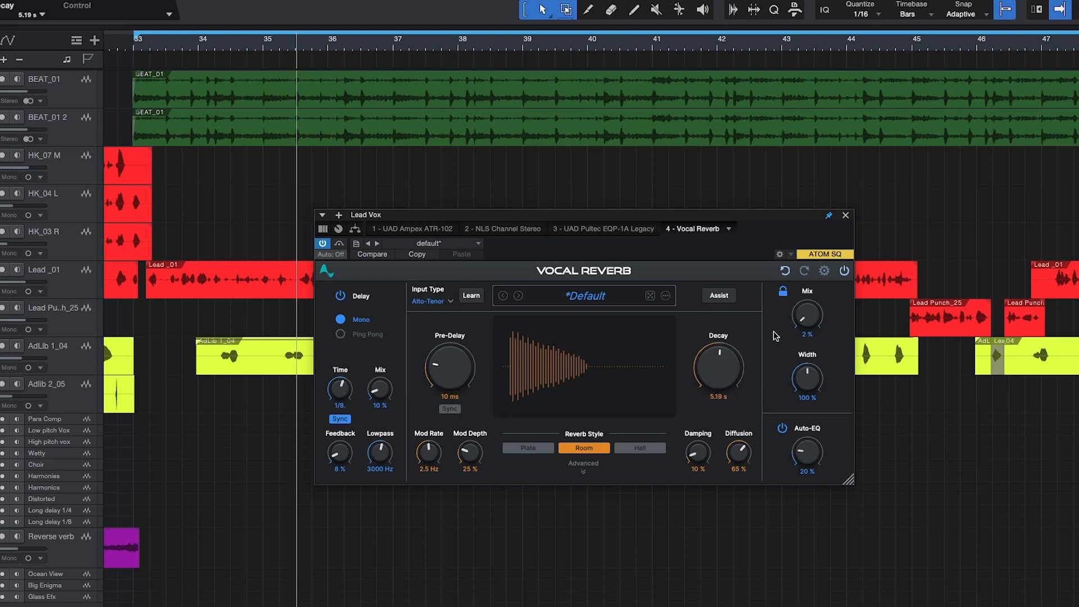
key("space")
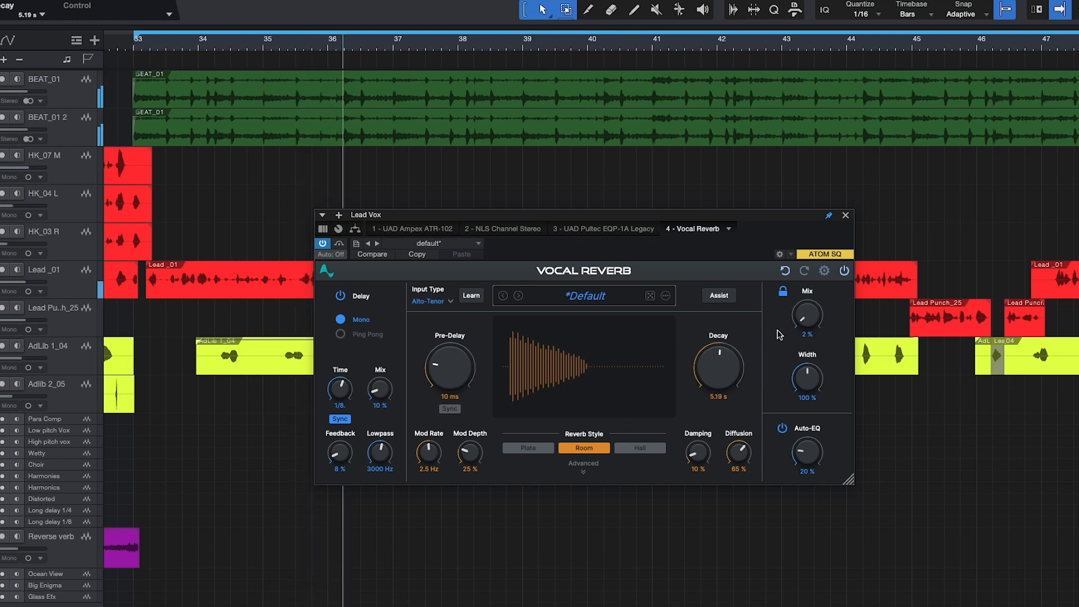
left_click_drag(807, 329, 799, 321)
mouse_move(718, 365)
left_mouse_down()
mouse_move(706, 316)
mouse_move(717, 444)
mouse_move(713, 377)
left_mouse_up()
left_click_drag(805, 308, 810, 325)
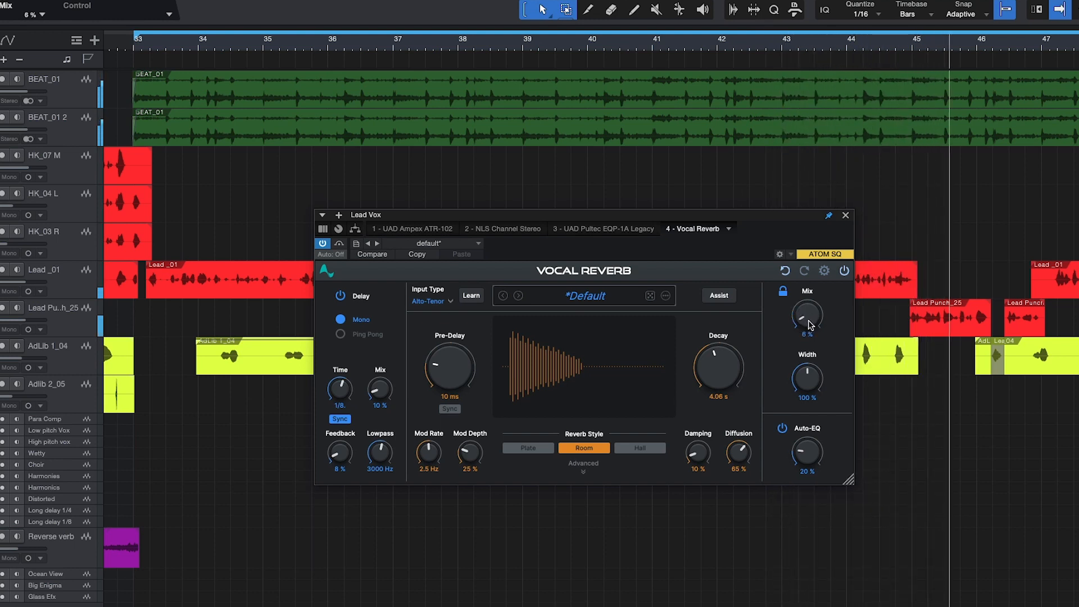
Step: Fine-tune the Room reverb by ear during playback, setting the decay to 4.91 s and the overall mix to 5 %
left_click_drag(722, 368, 724, 361)
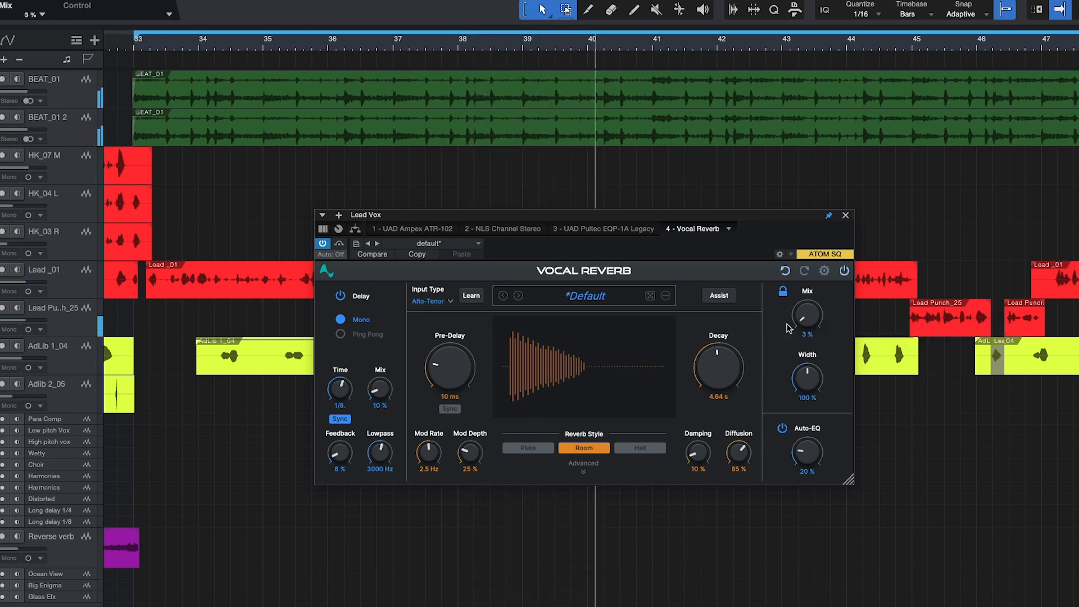
left_click_drag(807, 320, 807, 322)
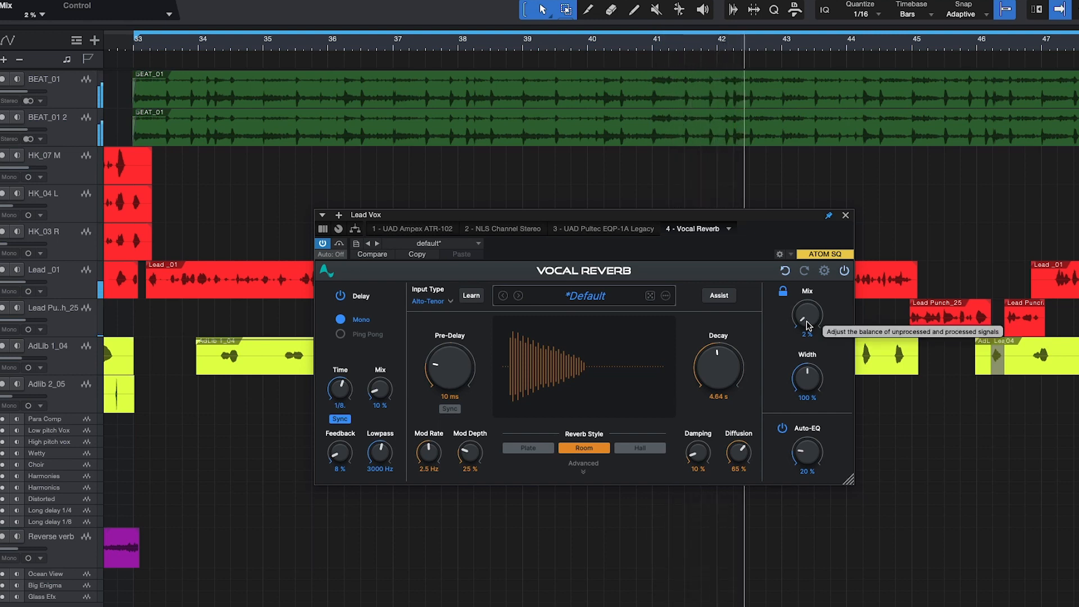
left_click_drag(722, 369, 722, 365)
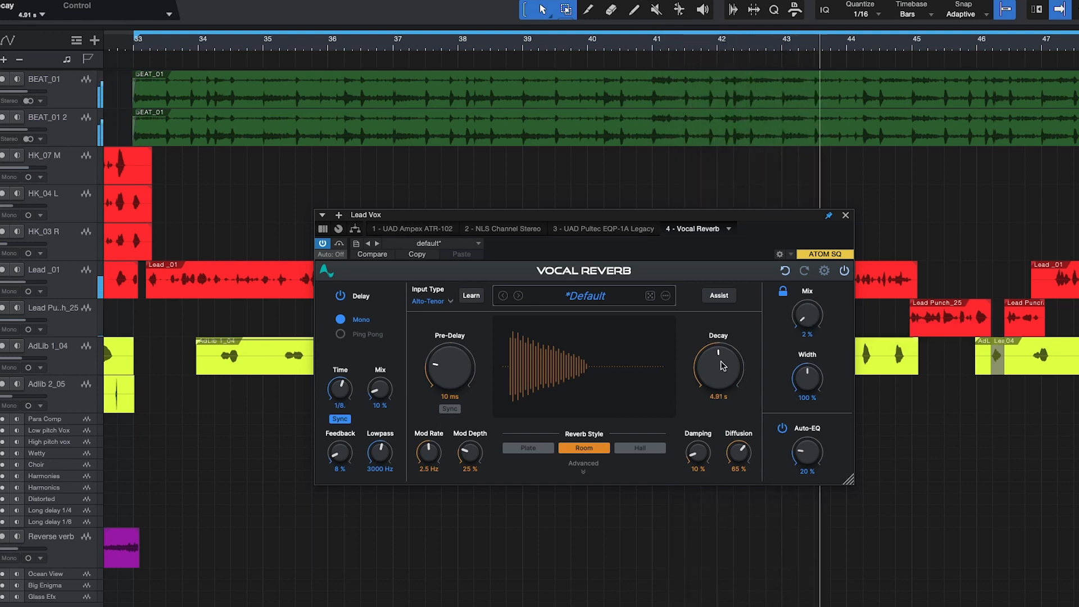
scroll(807, 325, "up", 3)
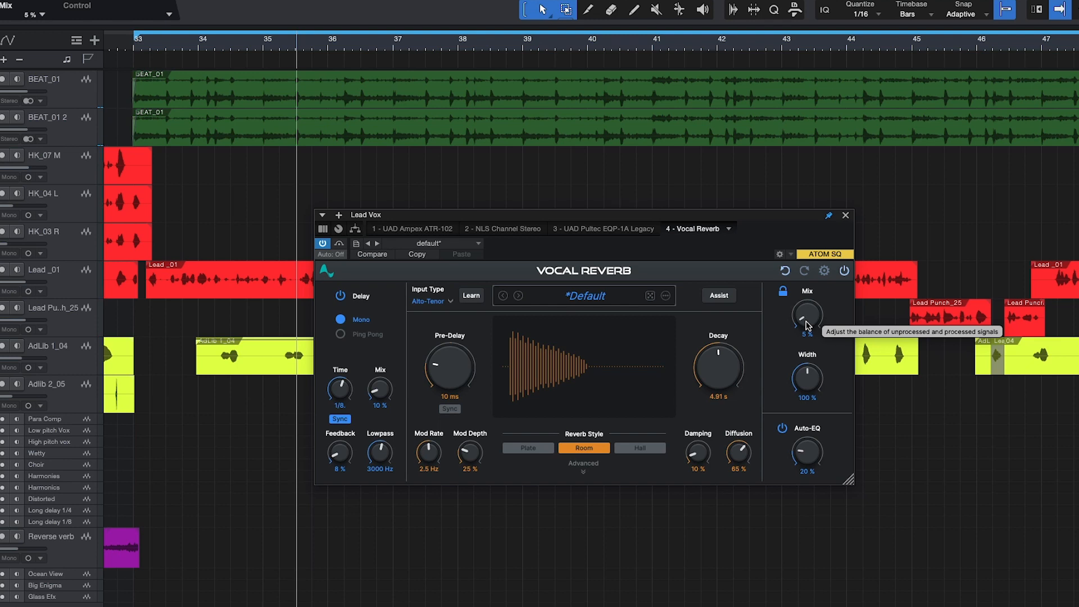
Step: Switch the reverb style to Hall, set the decay to 7.05 s and the overall mix to 3 % while listening, and stop playback
left_click(649, 449)
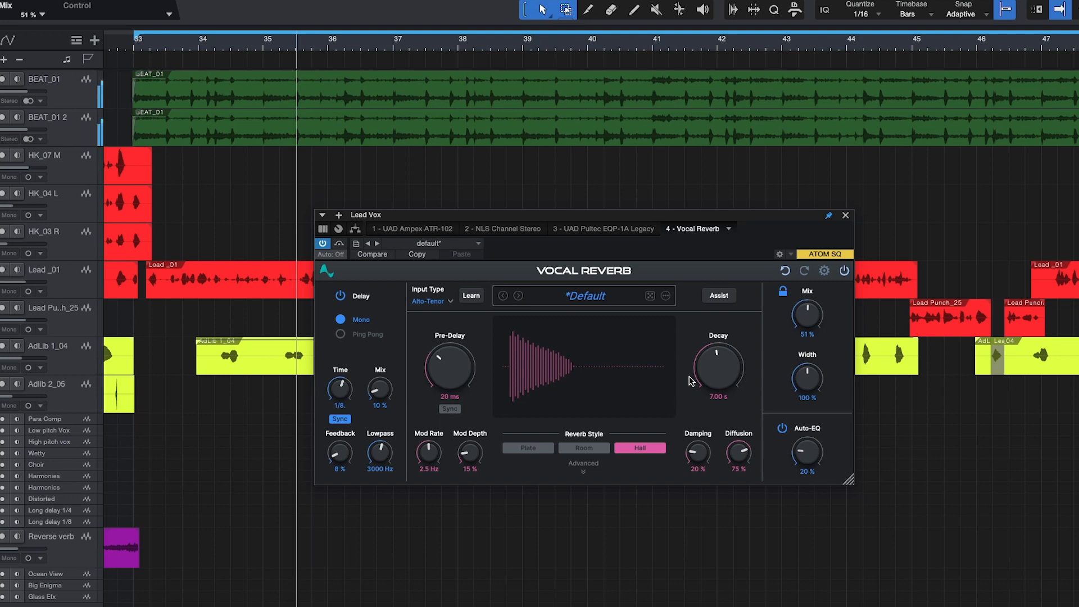
left_click_drag(708, 383, 706, 381)
left_click_drag(804, 312, 815, 338)
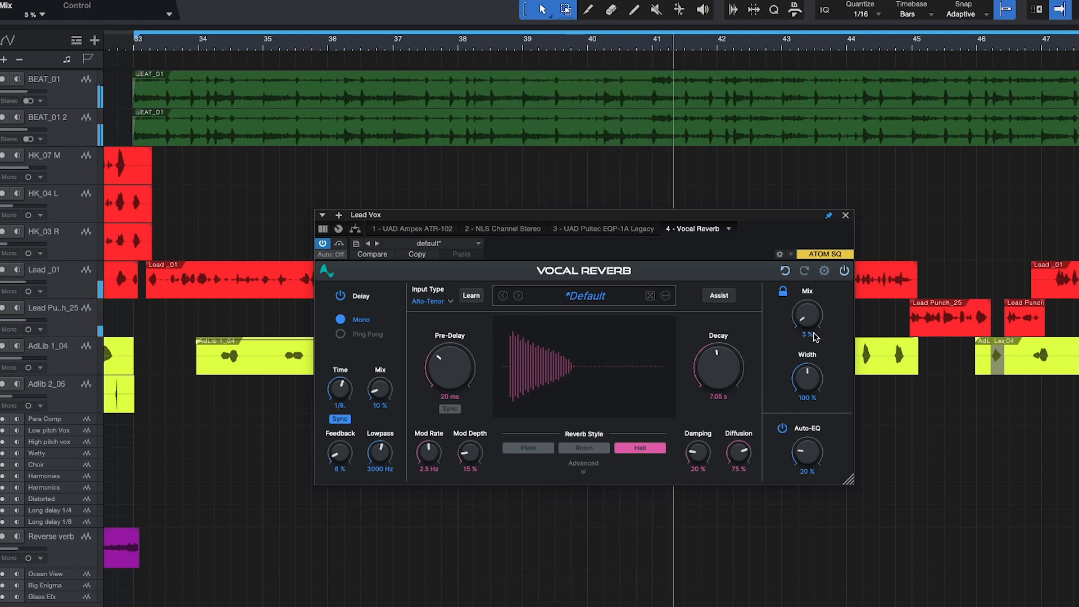
left_click(782, 292)
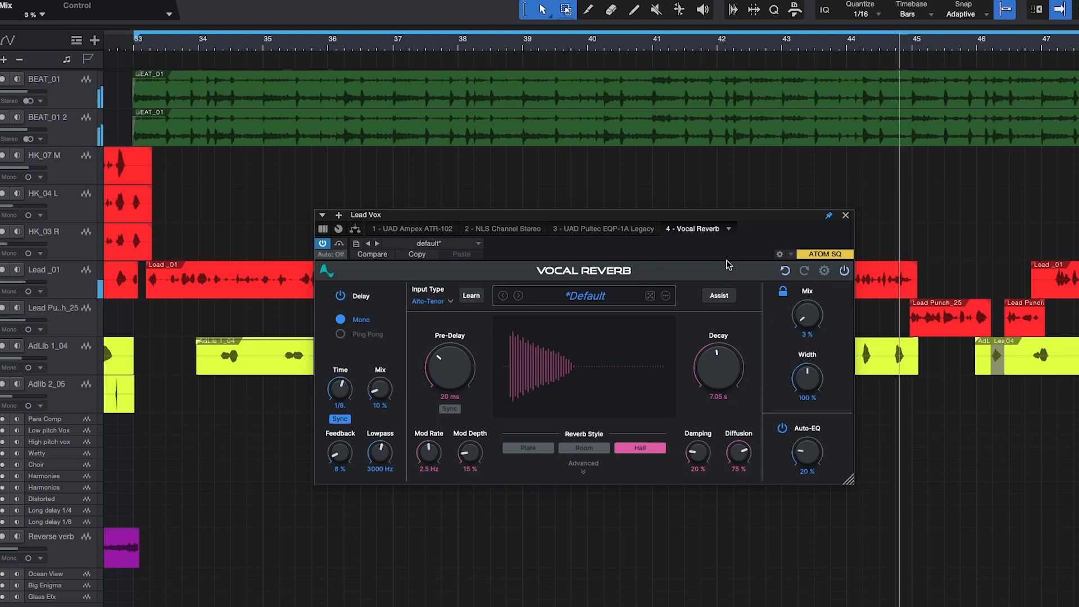
key("space")
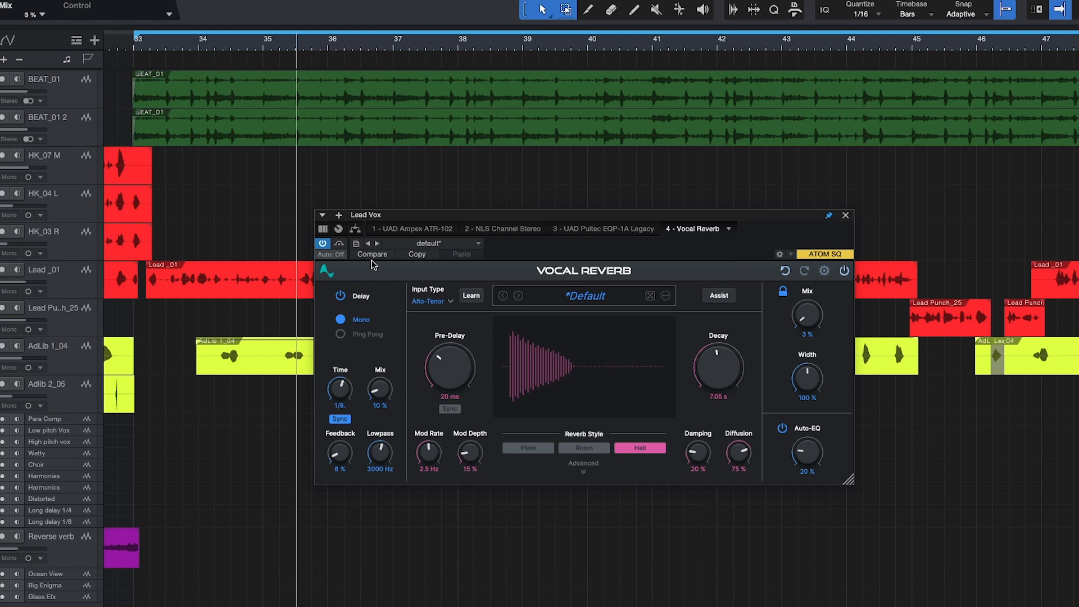
Step: Restart playback and compare the lead vocal with the Hall reverb bypassed and active, leaving the bypass off
key("Home")
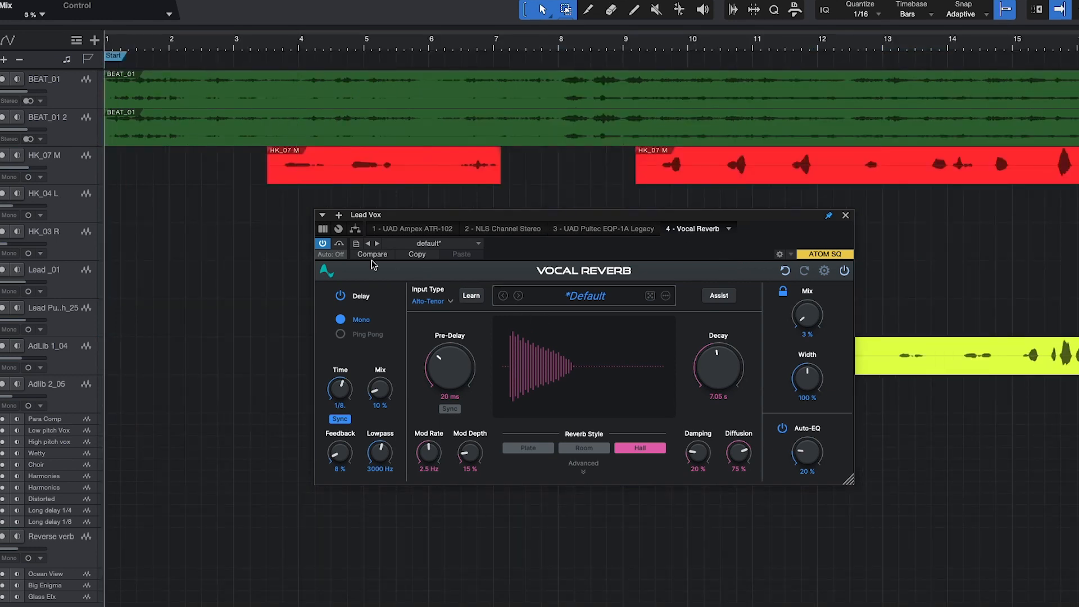
key("space")
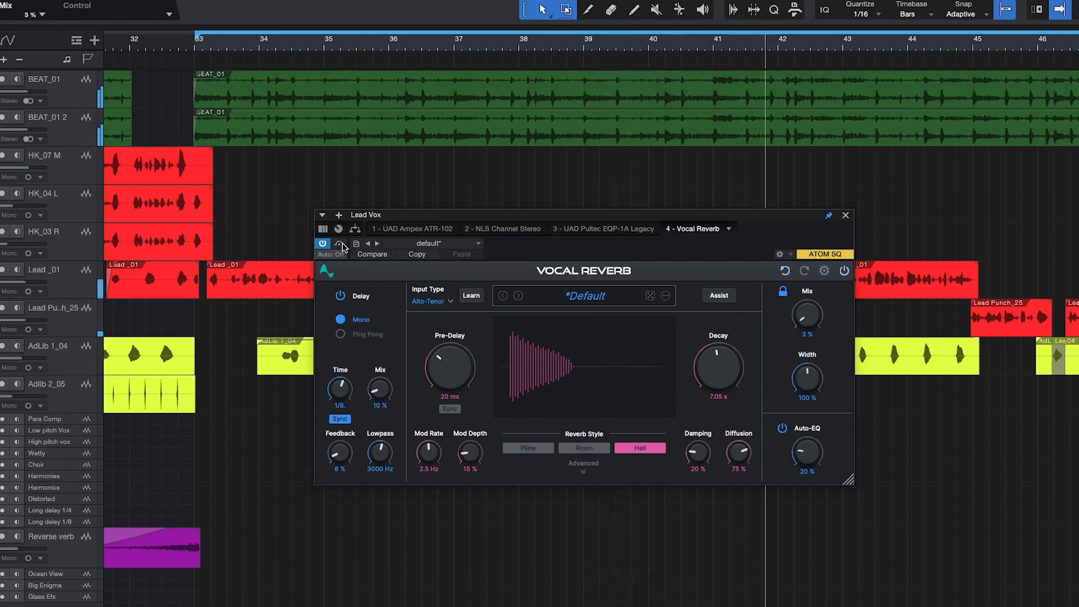
left_click(339, 244)
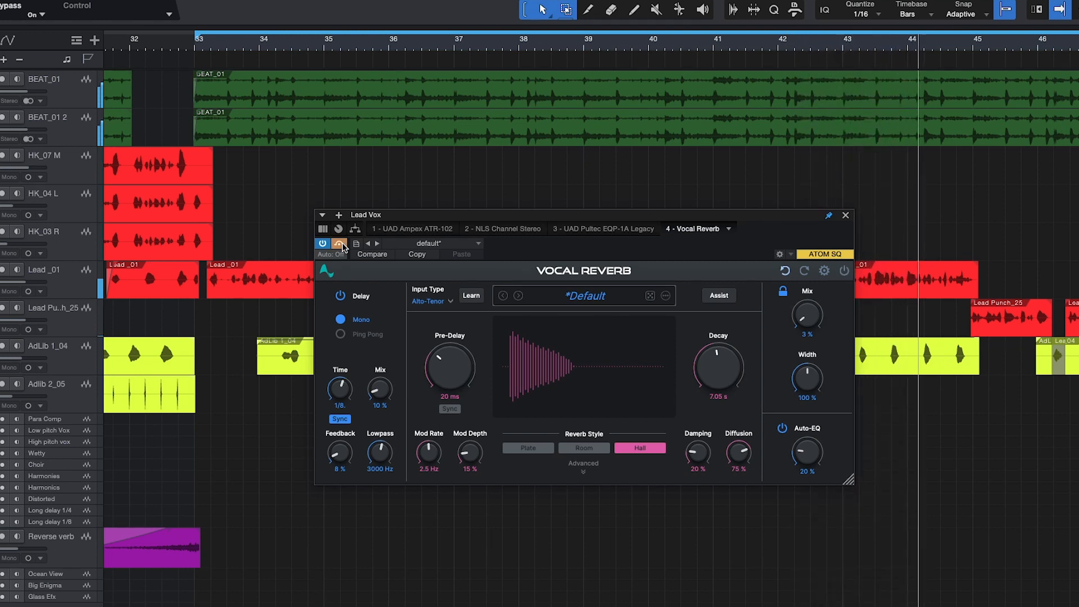
left_click(340, 244)
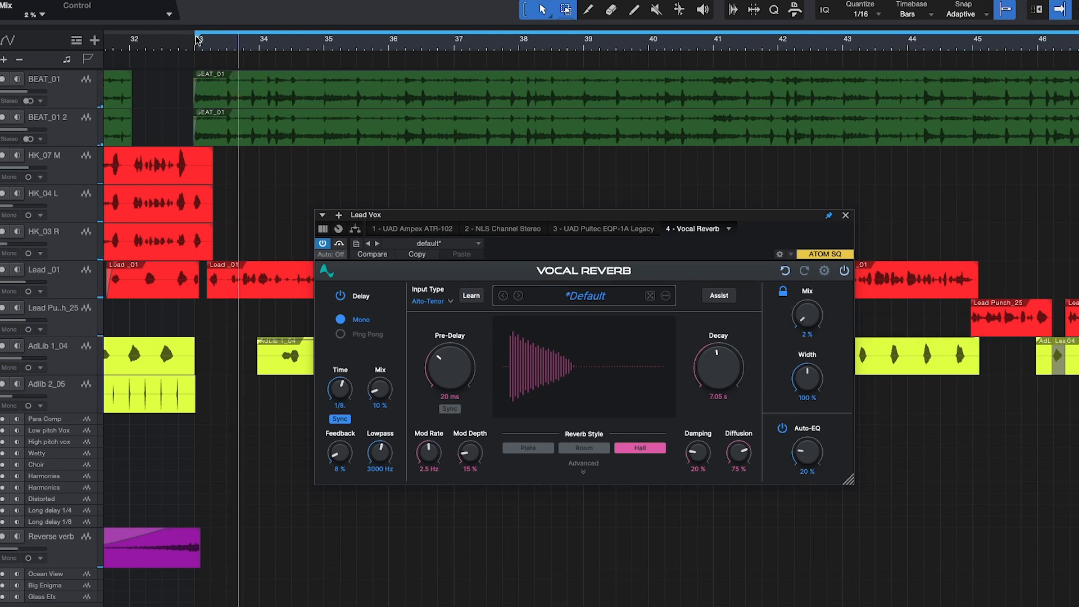
Step: Move the loop start slightly past bar 33, cycle through the reverb styles to Plate, and set its pre-delay to 10 ms
left_click_drag(198, 39, 202, 39)
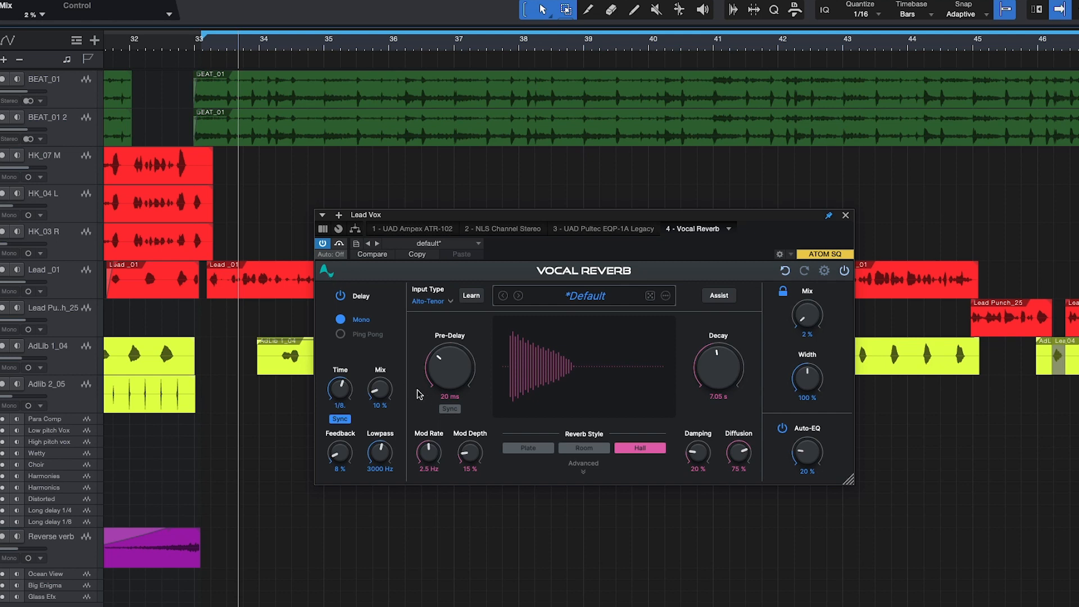
left_click(586, 452)
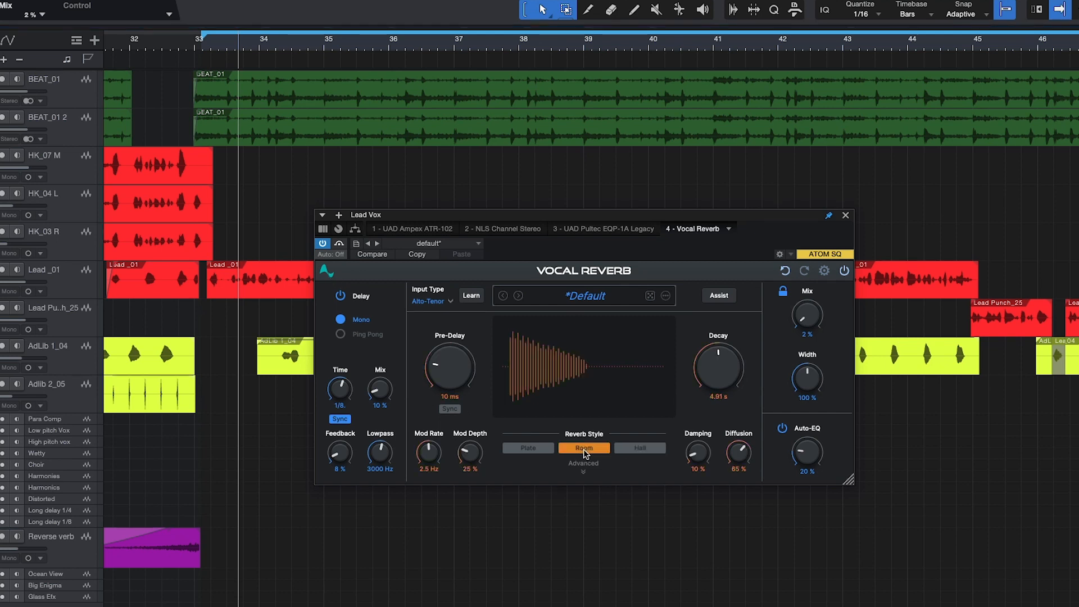
left_click(533, 453)
left_click(631, 452)
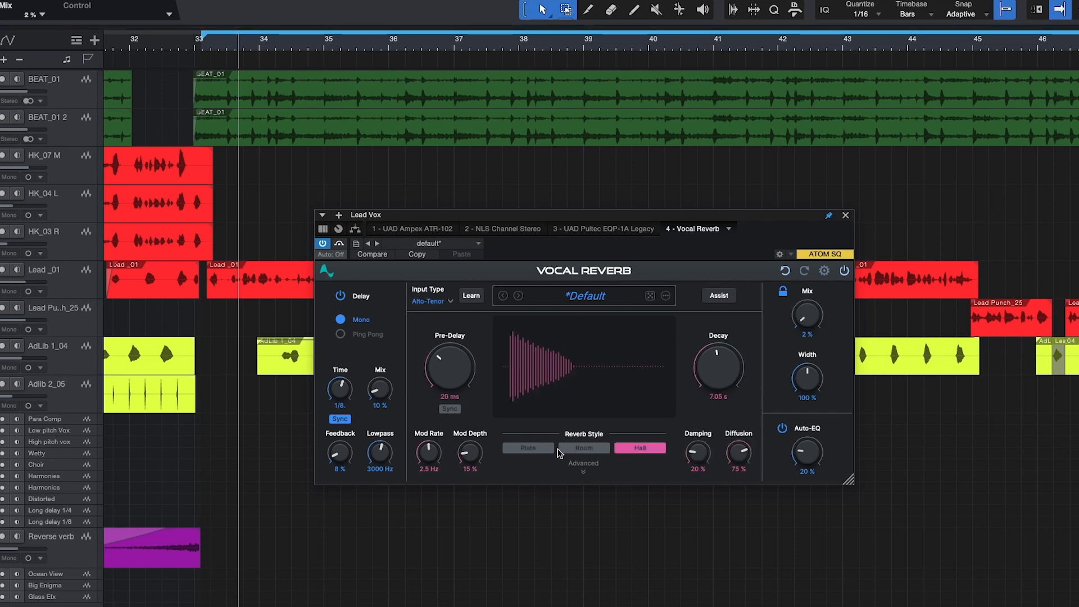
left_click(536, 449)
left_click_drag(441, 375, 442, 372)
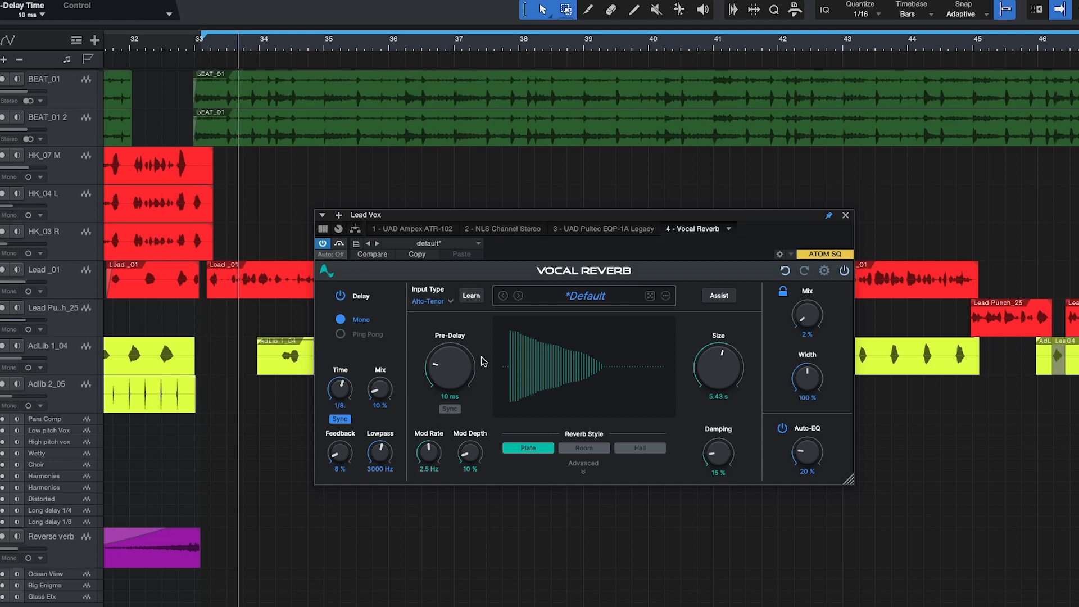
Step: Play the looped section and audition the Plate, Room and Hall styles on the vocal, ending on Hall
key("space")
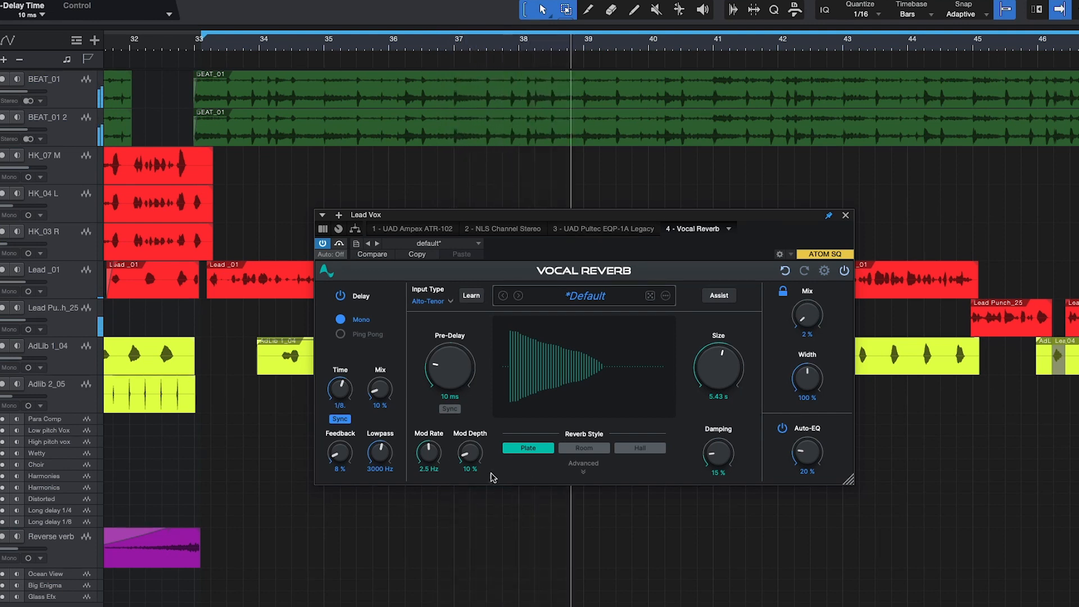
left_click(588, 451)
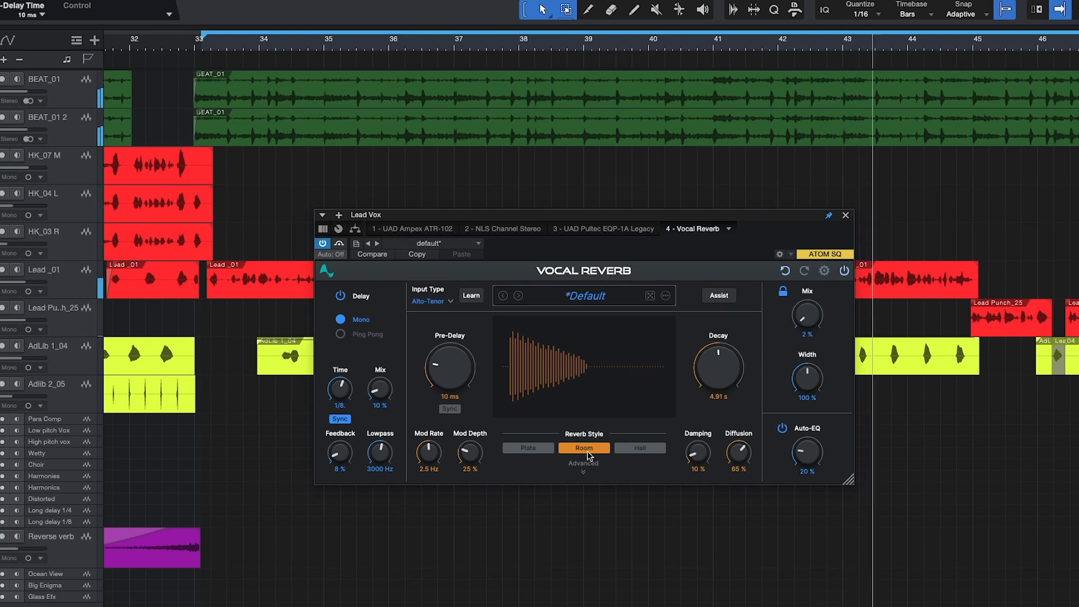
left_click(646, 450)
left_click(646, 449)
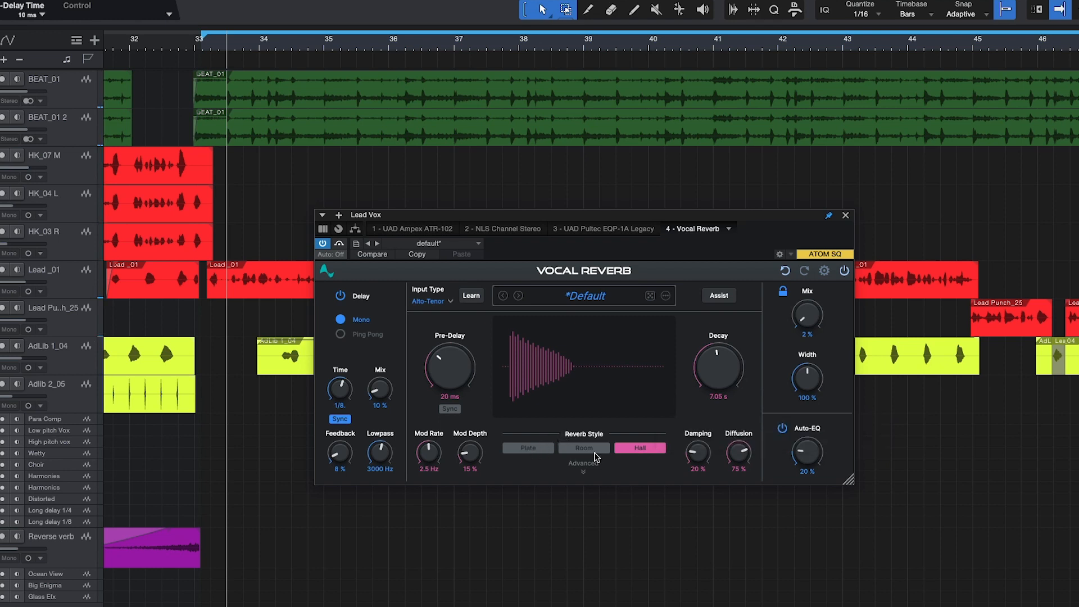
Step: Play the loop with the Hall reverb bypassed, toggle the bypass to compare both versions, and leave the reverb active
left_click(340, 246)
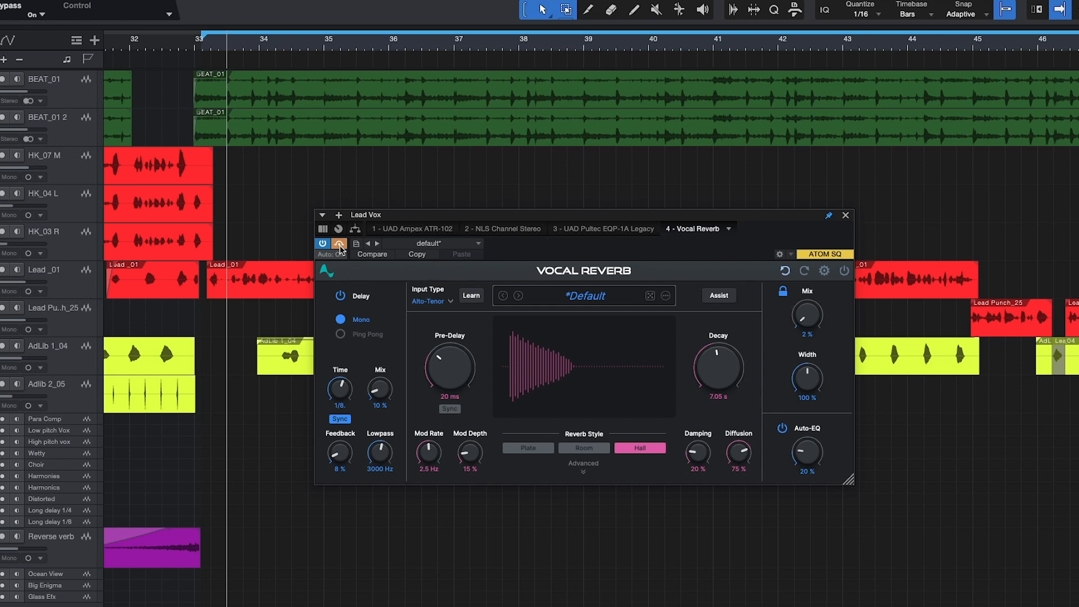
key("space")
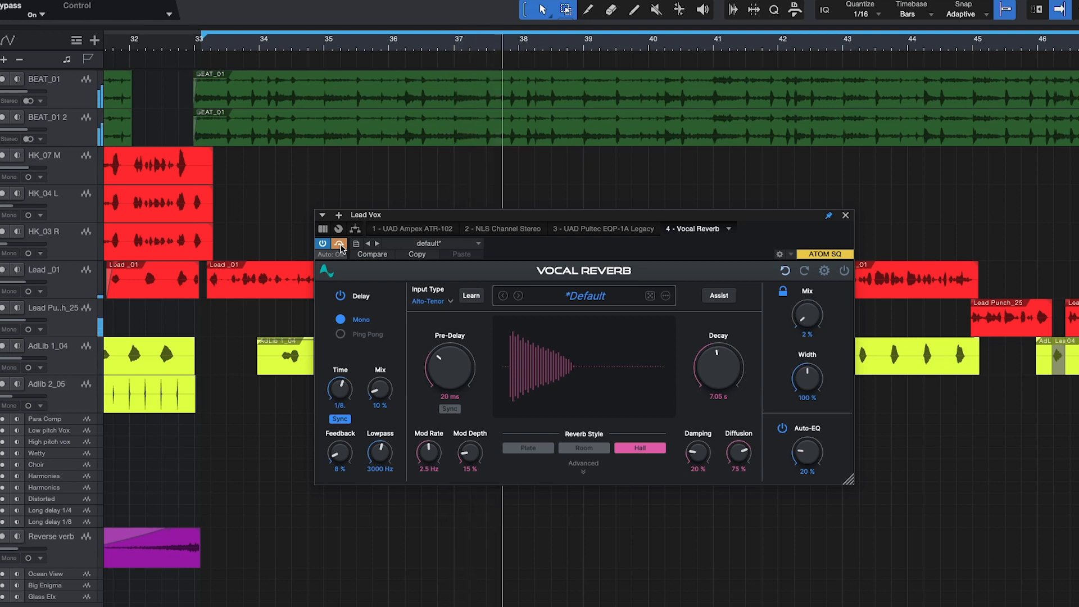
left_click(339, 244)
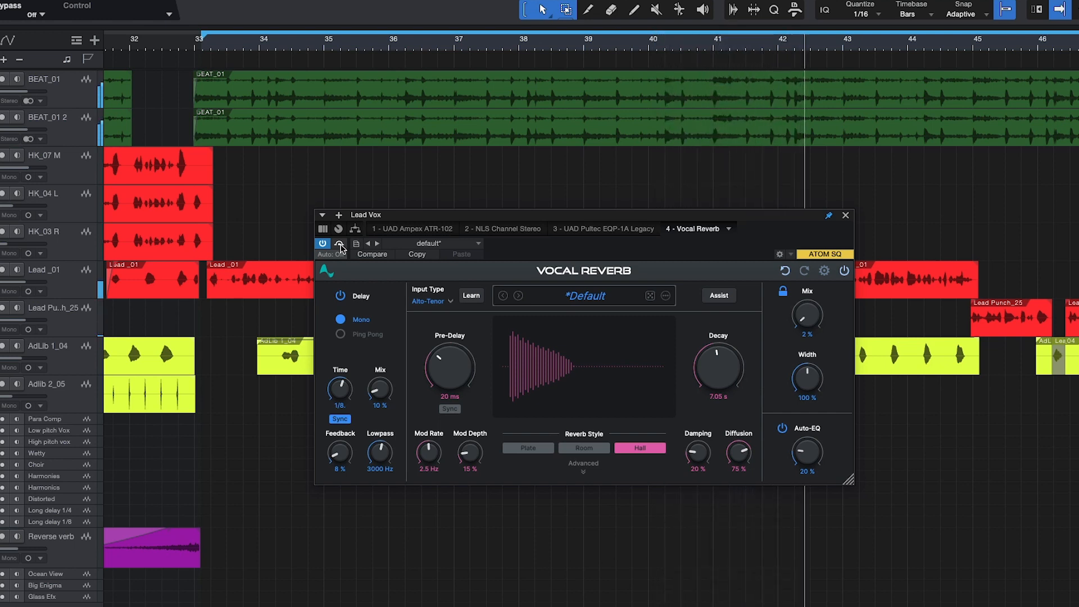
left_click(339, 244)
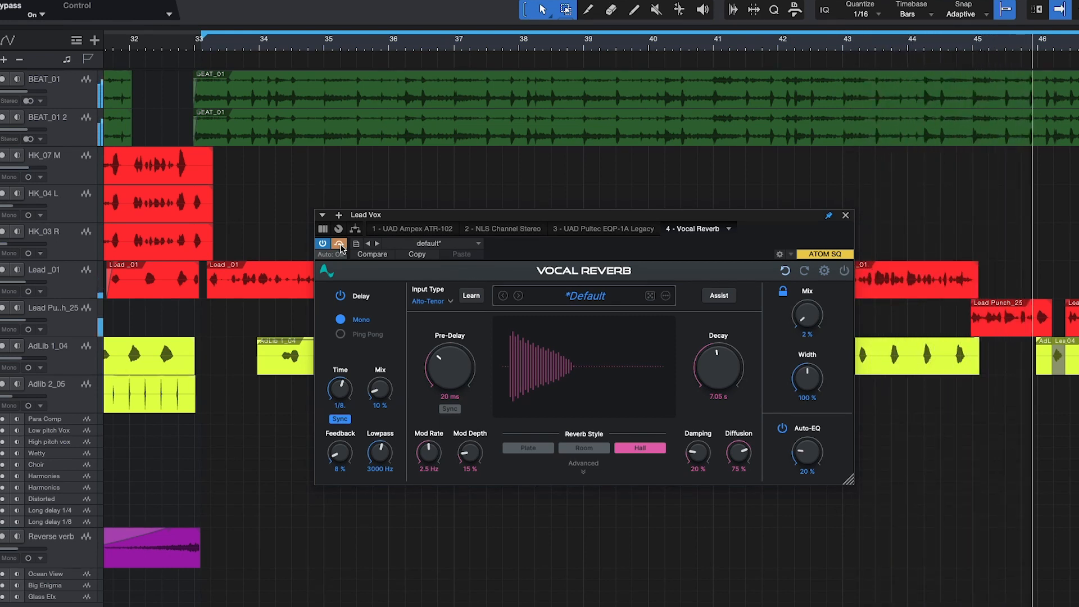
left_click(339, 243)
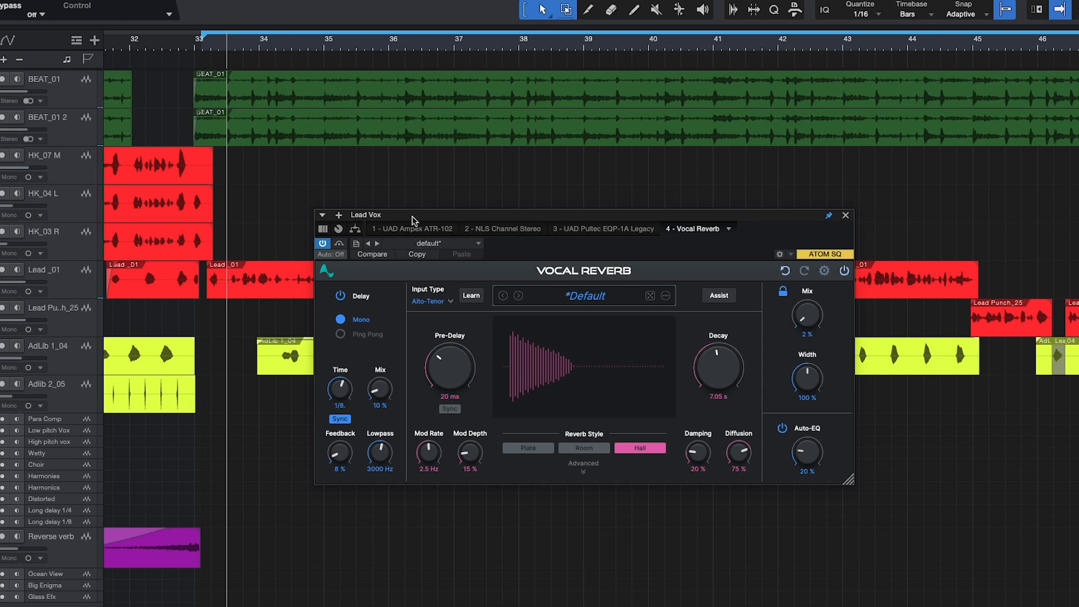
Step: Reposition the plugin window and look through the full list of Vocal Reverb presets
left_click_drag(413, 215, 460, 230)
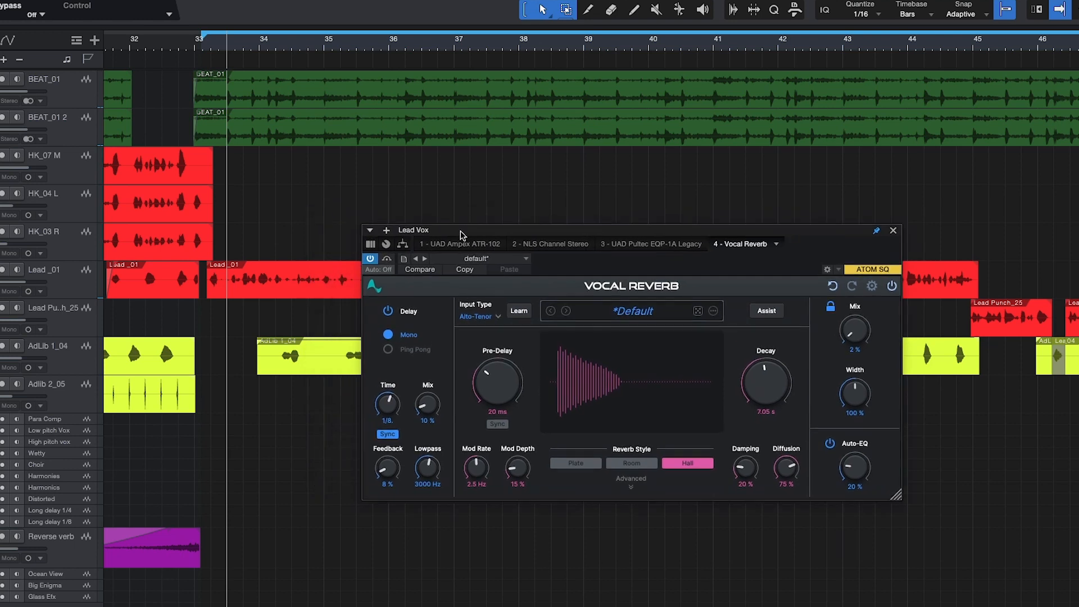
left_click(633, 313)
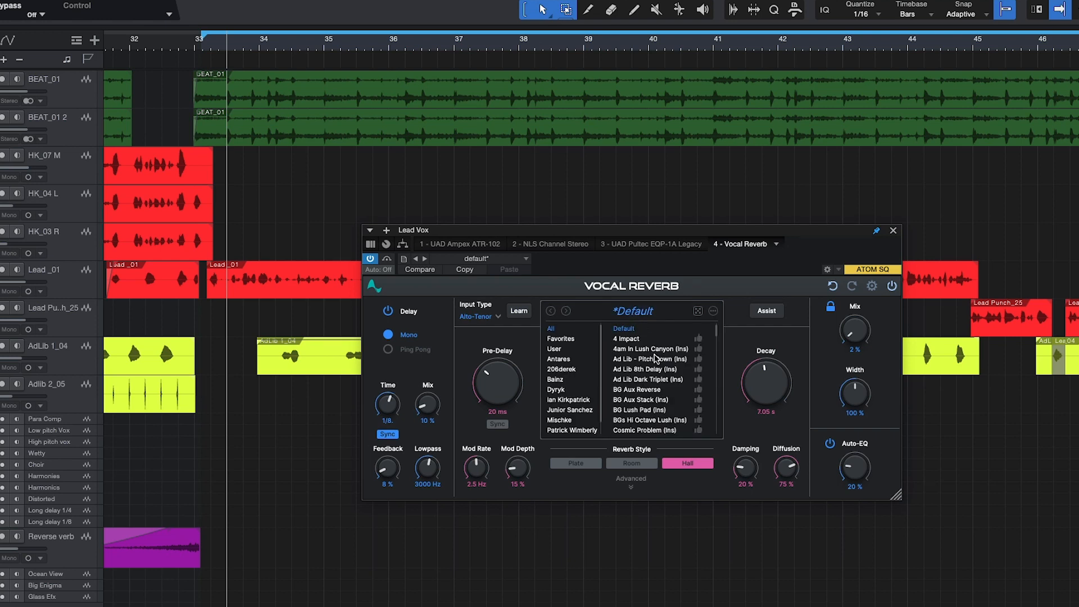
scroll(616, 359, "down", 6)
scroll(616, 359, "down", 8)
scroll(616, 360, "down", 10)
scroll(616, 359, "down", 4)
scroll(643, 362, "up", 20)
scroll(640, 361, "up", 6)
scroll(655, 366, "down", 4)
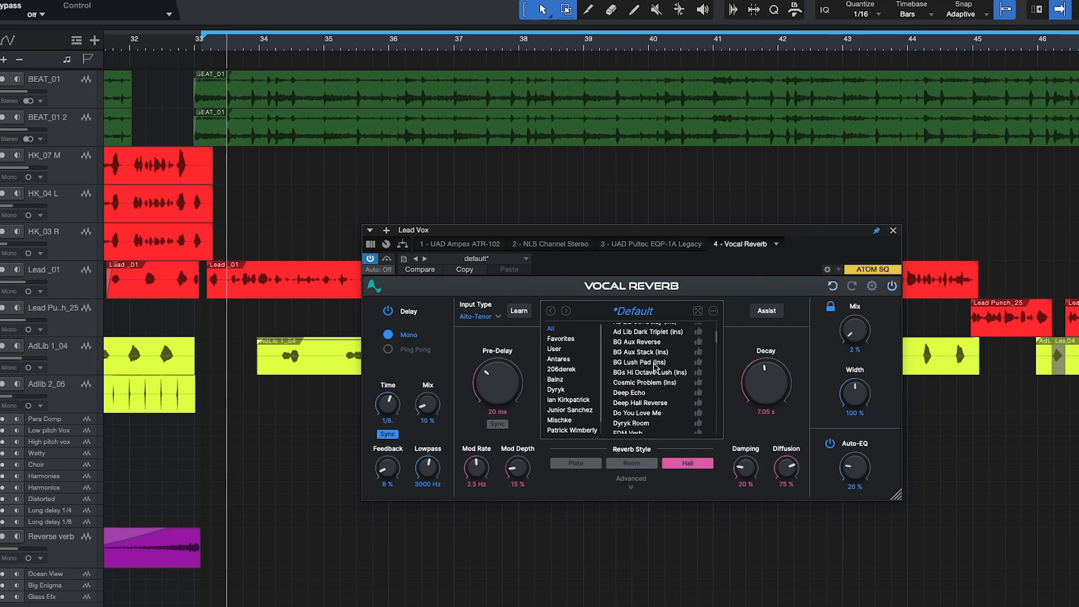
scroll(656, 368, "down", 1)
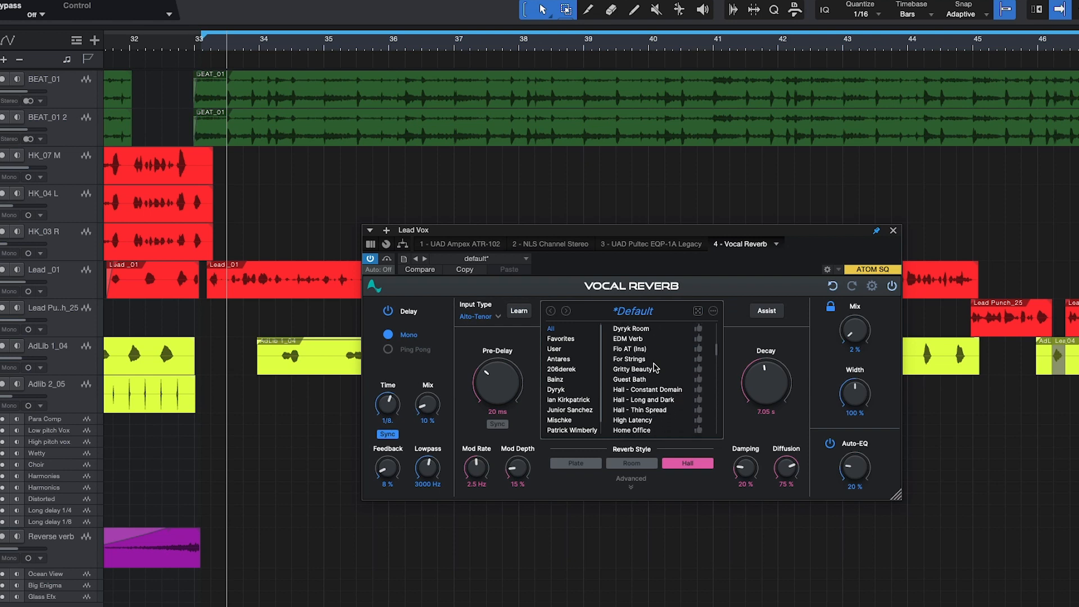
scroll(655, 368, "down", 3)
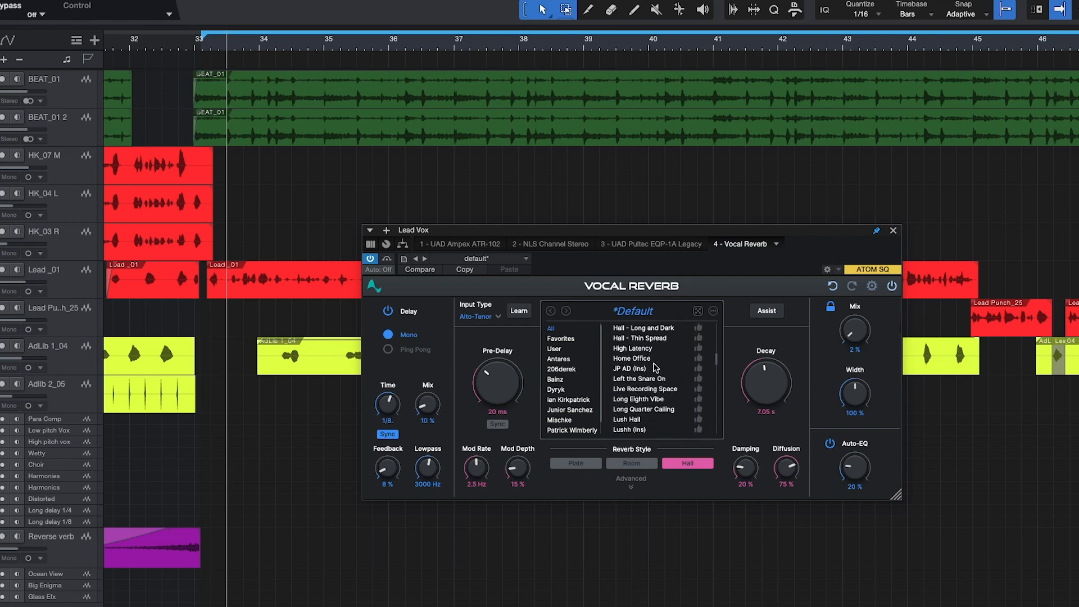
Step: Load the Vox Bus Light (Ins) preset from the Bainz category and set the overall mix to 7 % during playback
left_click(557, 379)
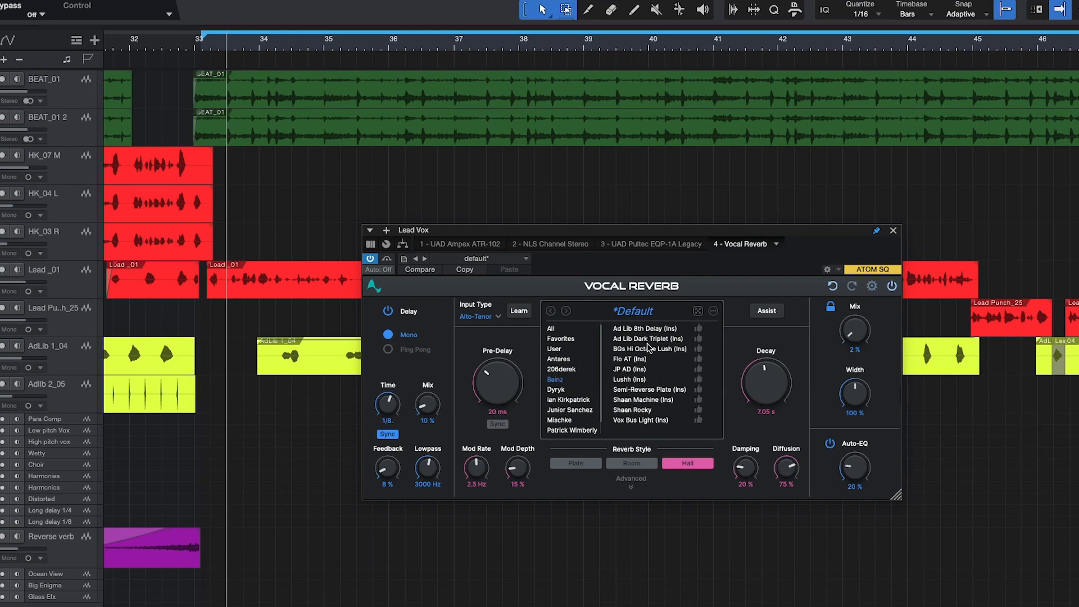
left_click(637, 422)
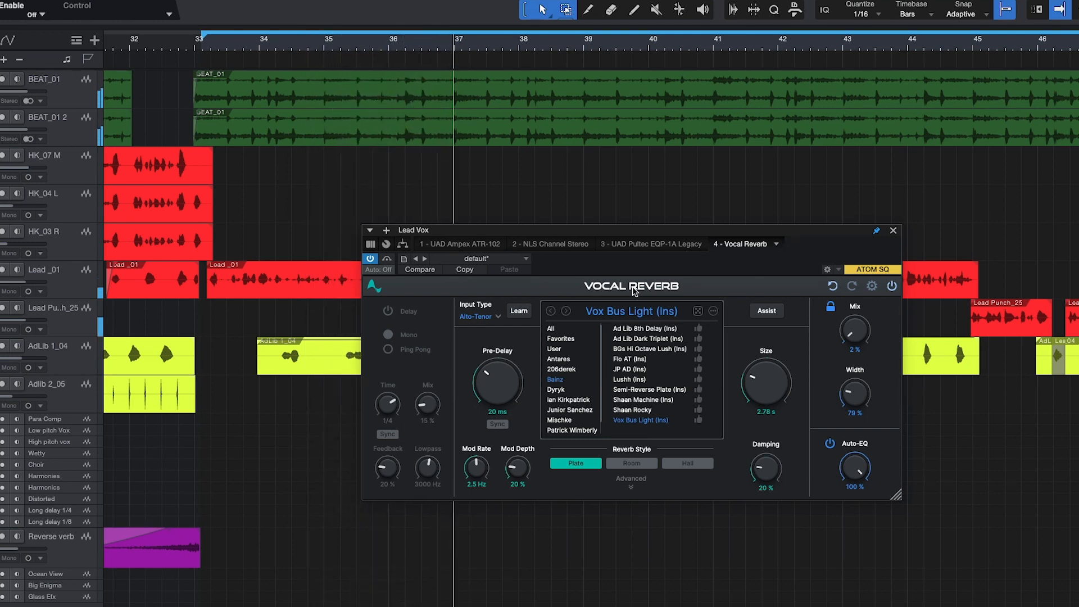
left_click_drag(842, 327, 853, 334)
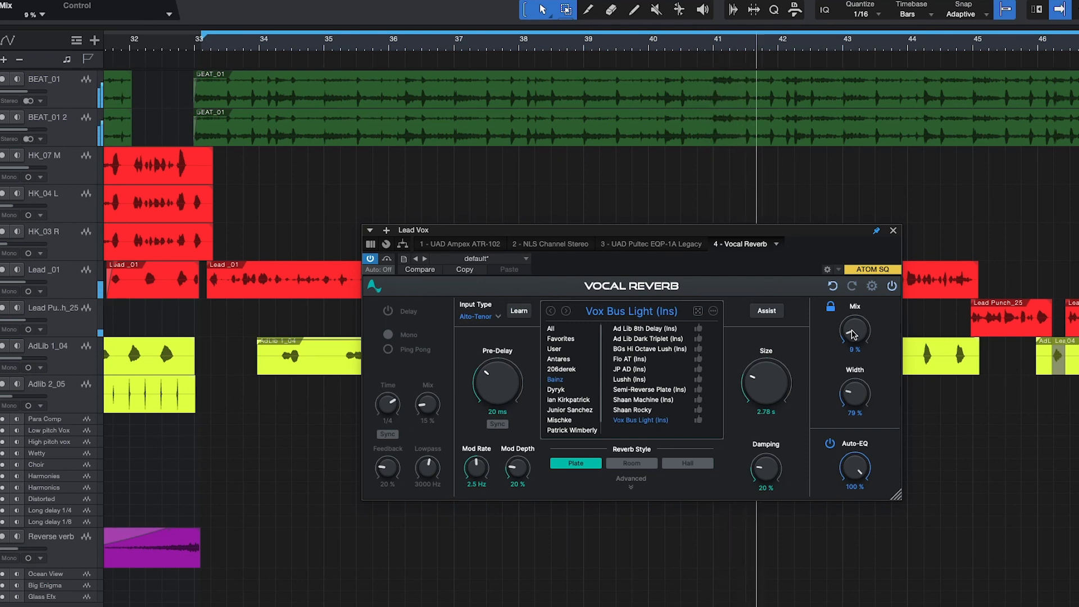
left_click_drag(853, 333, 854, 334)
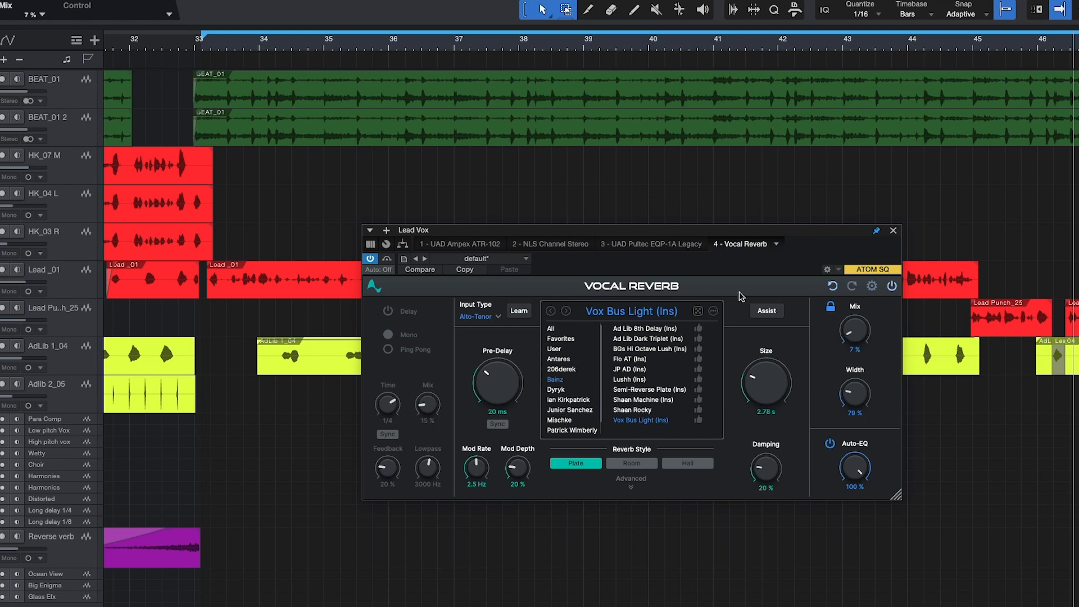
Step: Load the Default preset from the list of all presets and close the preset browser
left_click(551, 329)
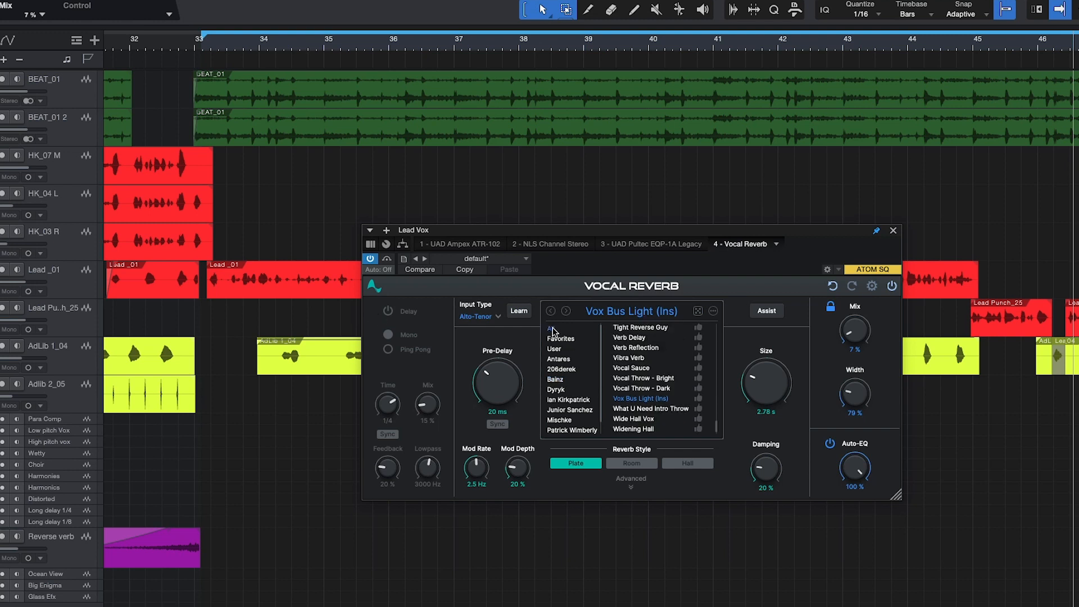
scroll(643, 341, "up", 15)
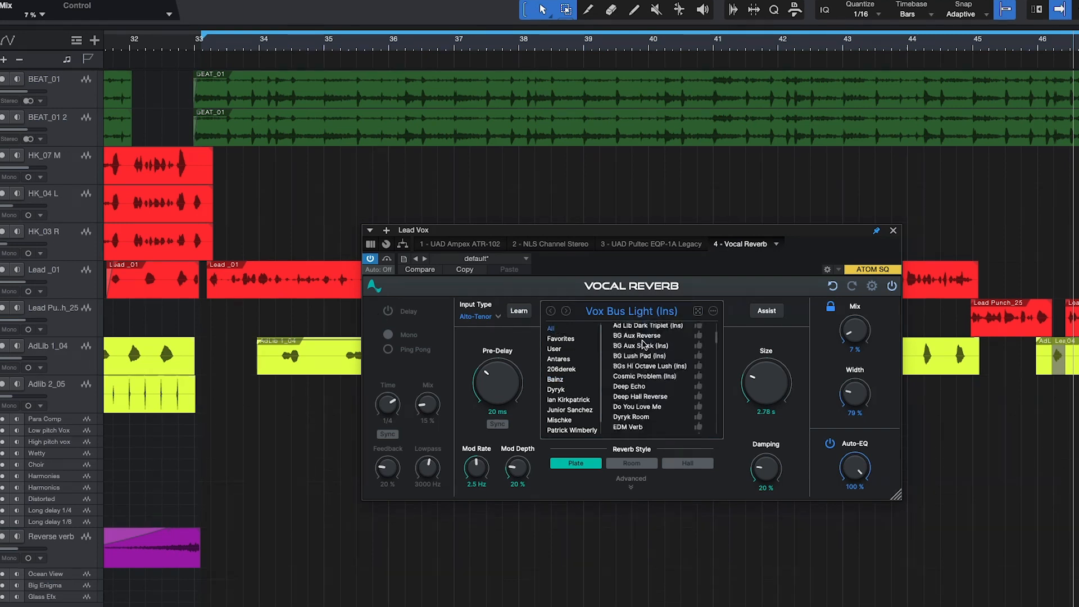
left_click(625, 329)
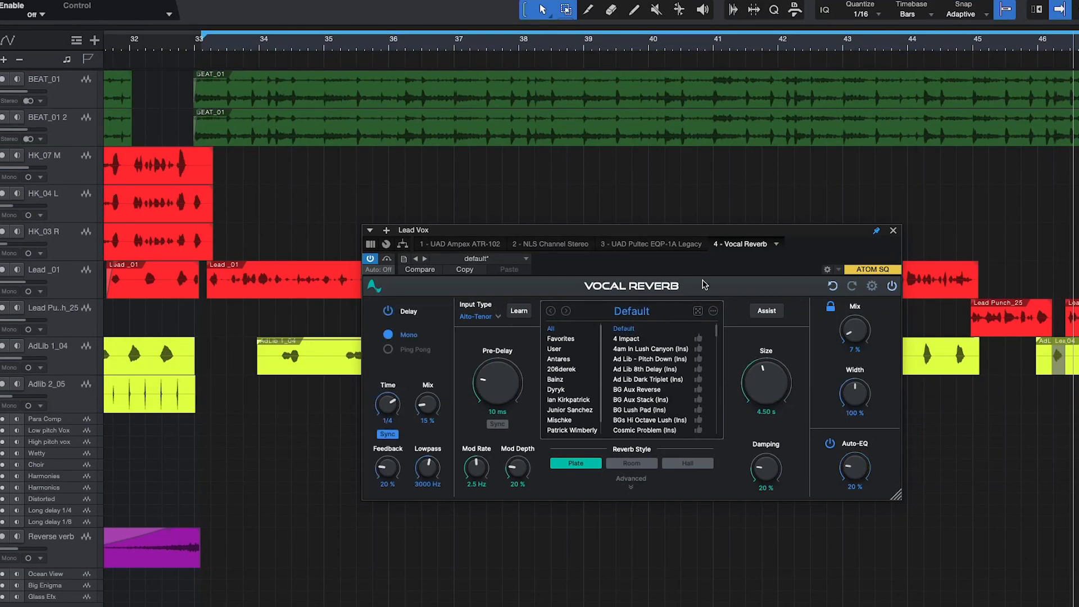
left_click(638, 310)
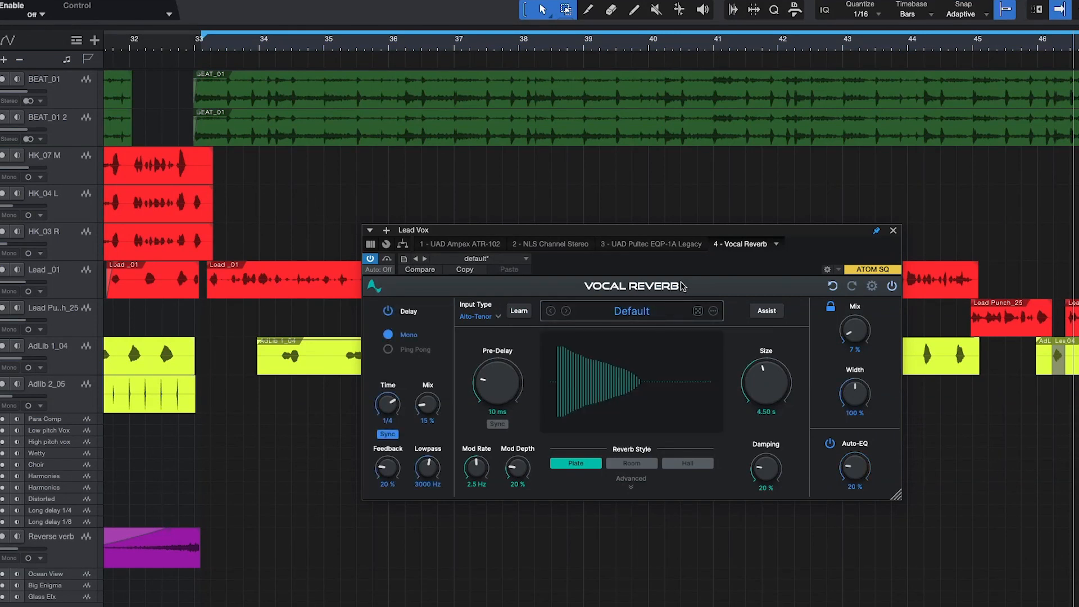